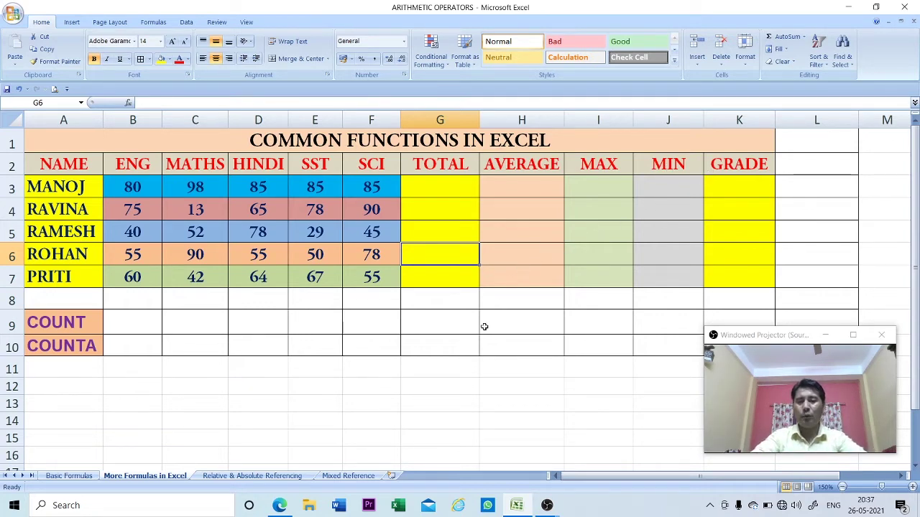
Total the first student's marks in G3 with =SUM(B3:F3), closing the brackets before picking the range, and clear the cell again
{"action": "left_click", "coordinate": [451, 189]}
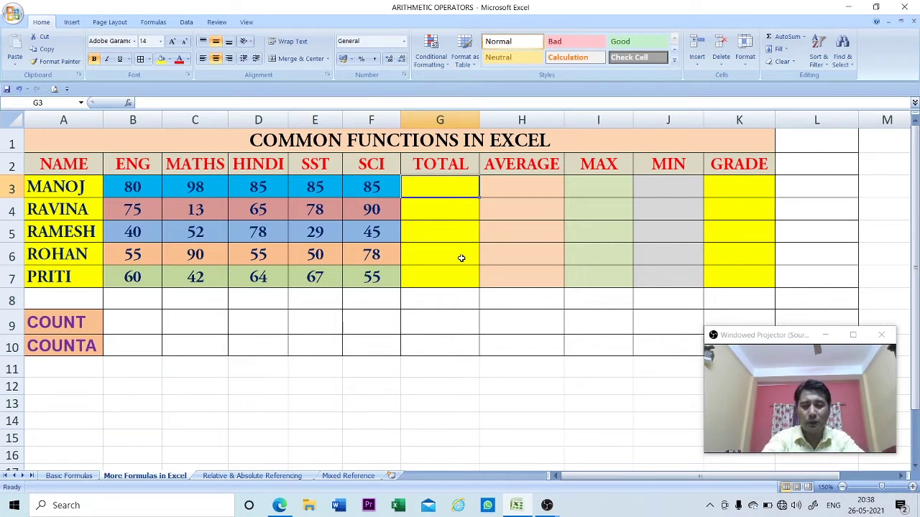
{"action": "type", "text": "="}
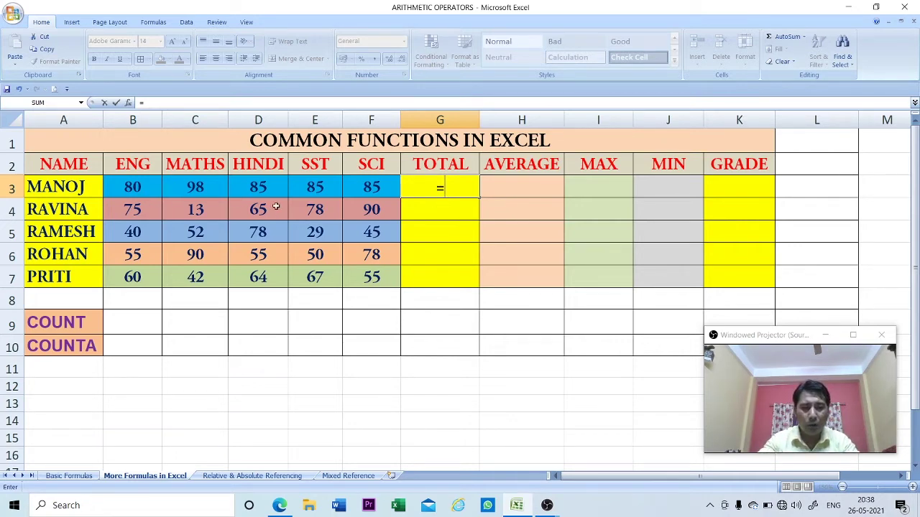
{"action": "type", "text": "S"}
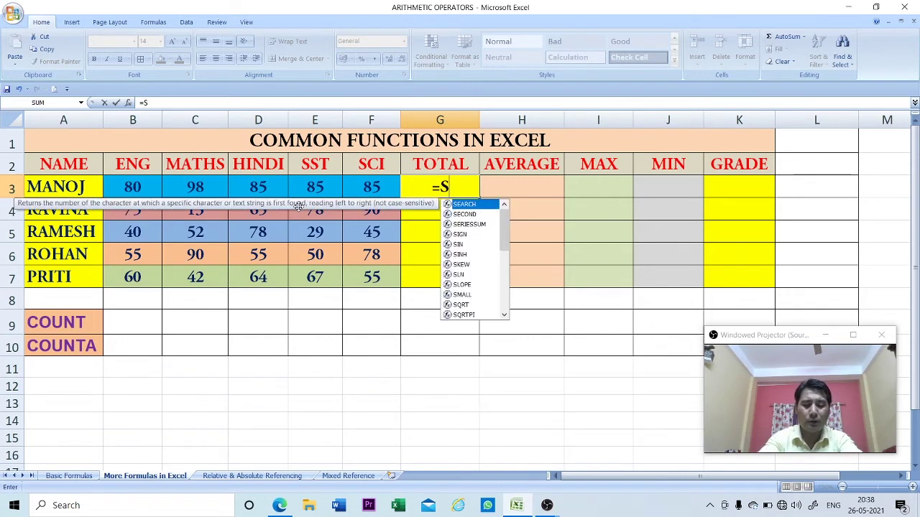
{"action": "type", "text": "UM"}
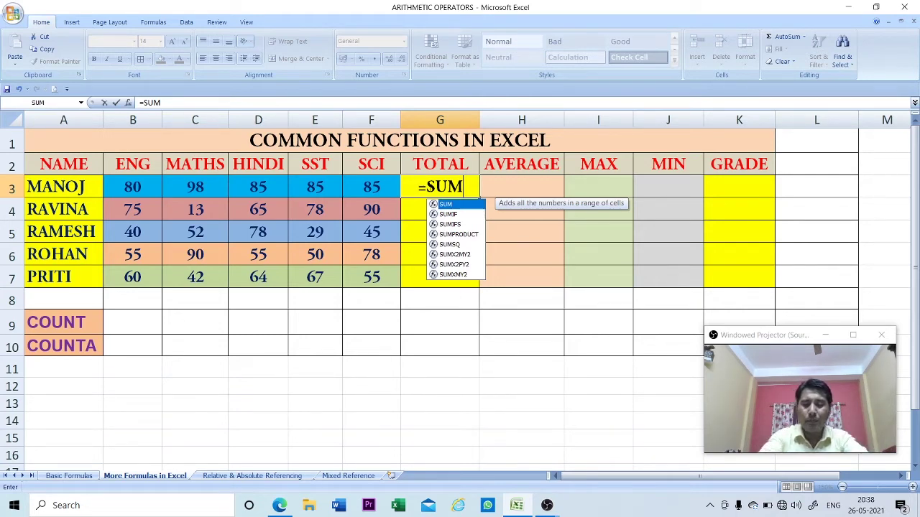
{"action": "type", "text": "("}
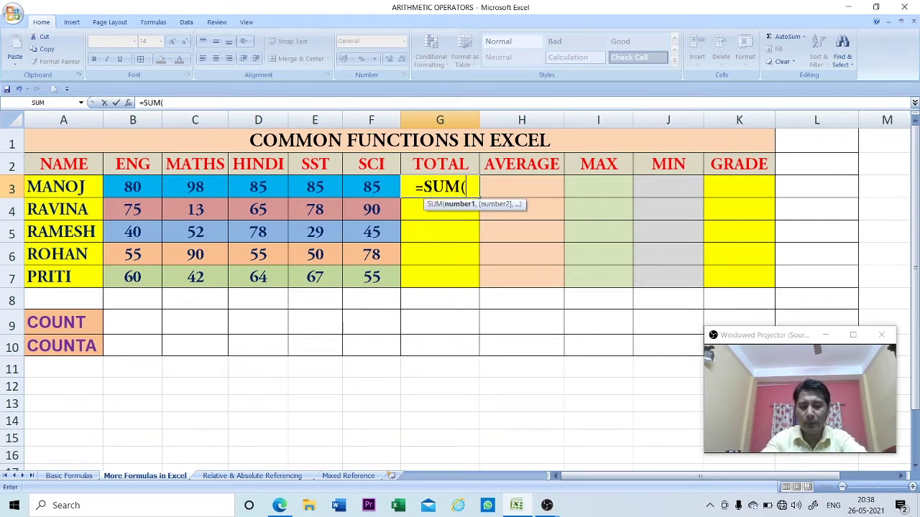
{"action": "type", "text": ")"}
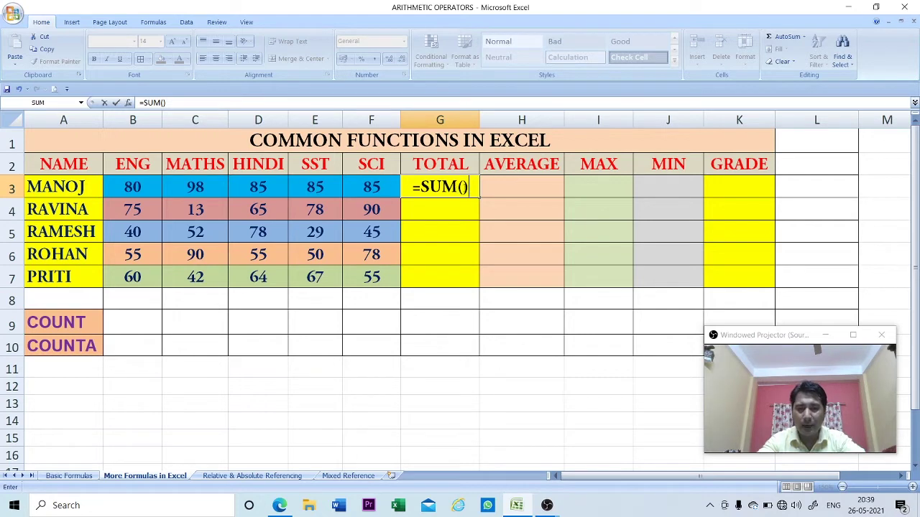
{"action": "key", "text": "F2"}
{"action": "key", "text": "Left"}
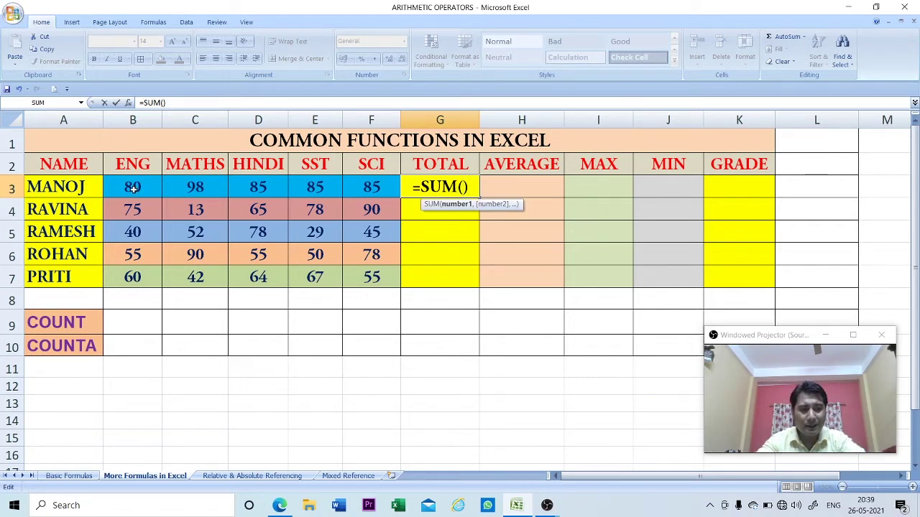
{"action": "left_click_drag", "start_coordinate": [133, 188], "coordinate": [371, 190]}
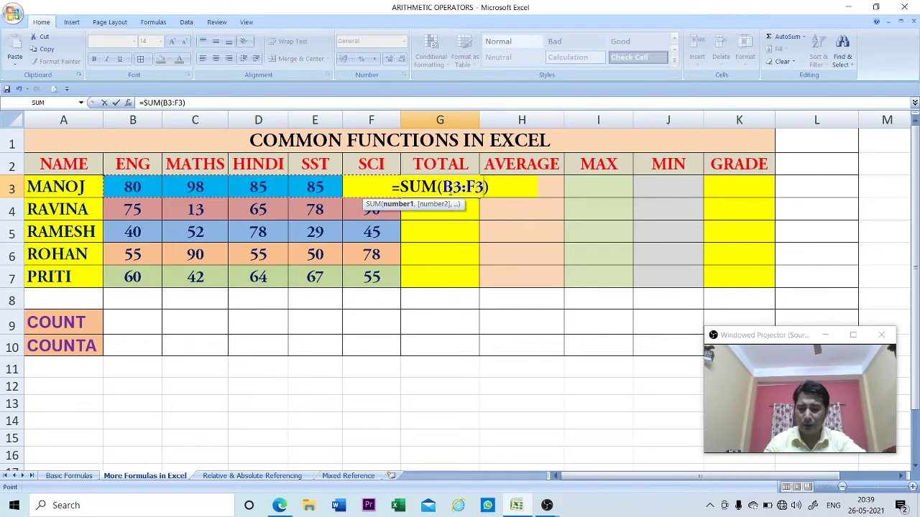
{"action": "key", "text": "ctrl+Return"}
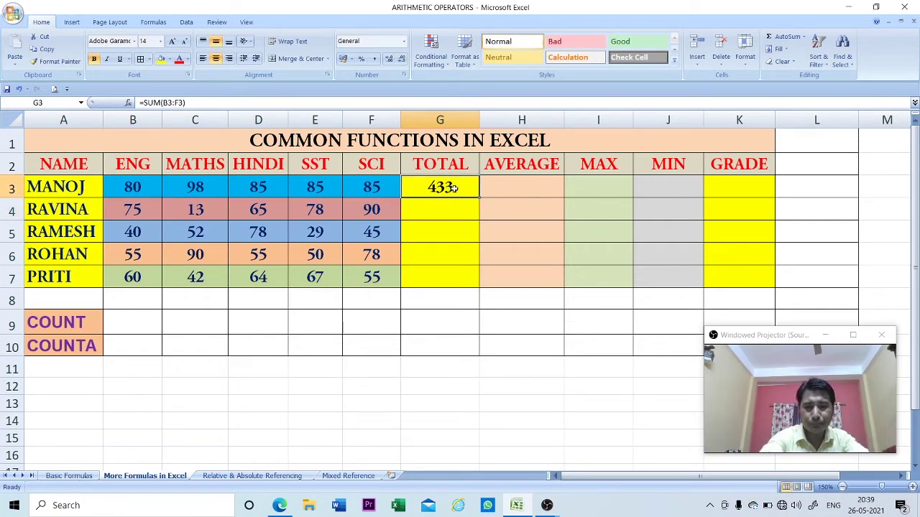
{"action": "key", "text": "Delete"}
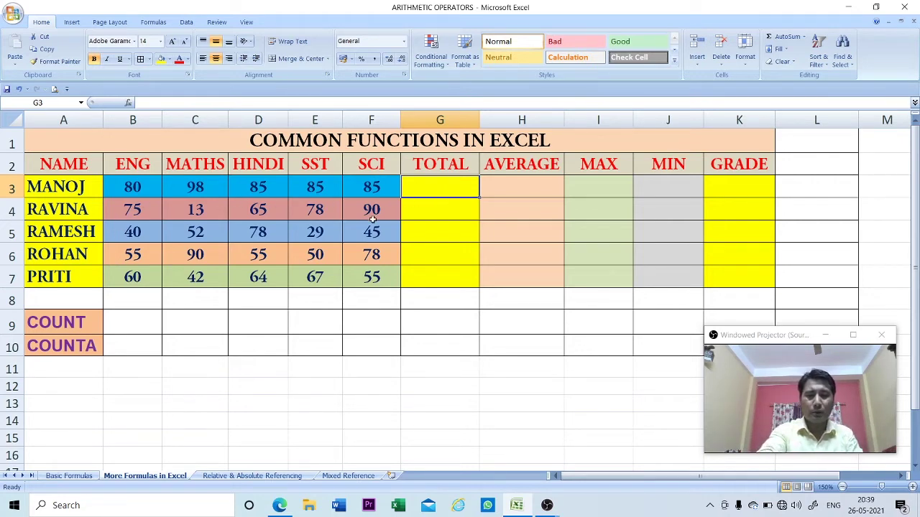
Enter =SUM(B3:F3) in G3 to total the first student's marks, and select the cell to check its formula
{"action": "type", "text": "="}
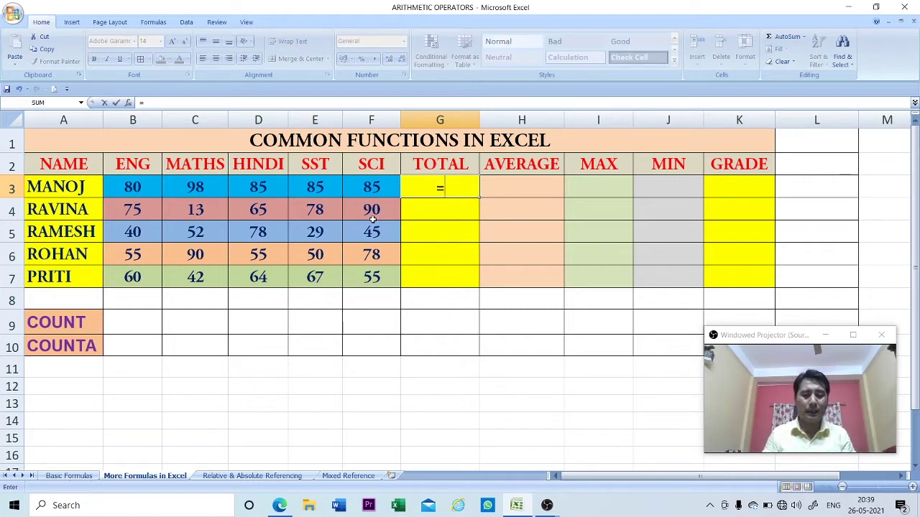
{"action": "type", "text": "SUM"}
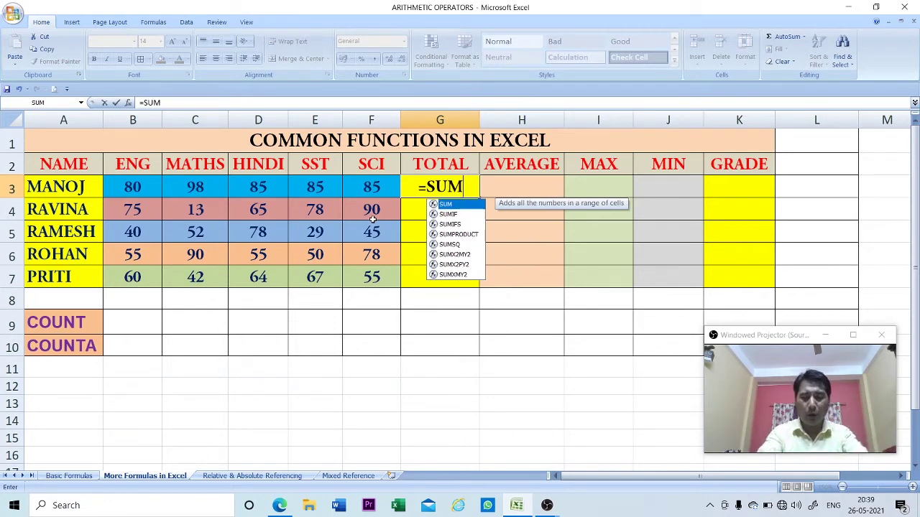
{"action": "type", "text": "("}
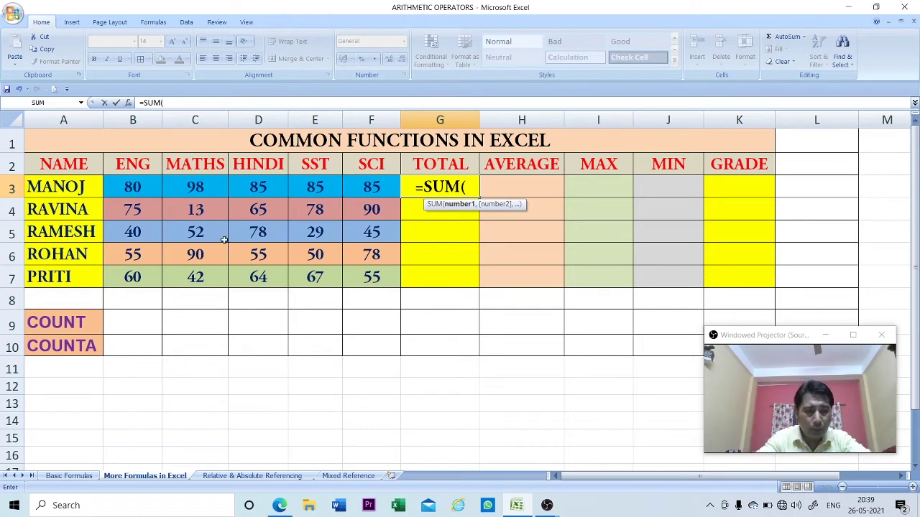
{"action": "left_click", "coordinate": [133, 187]}
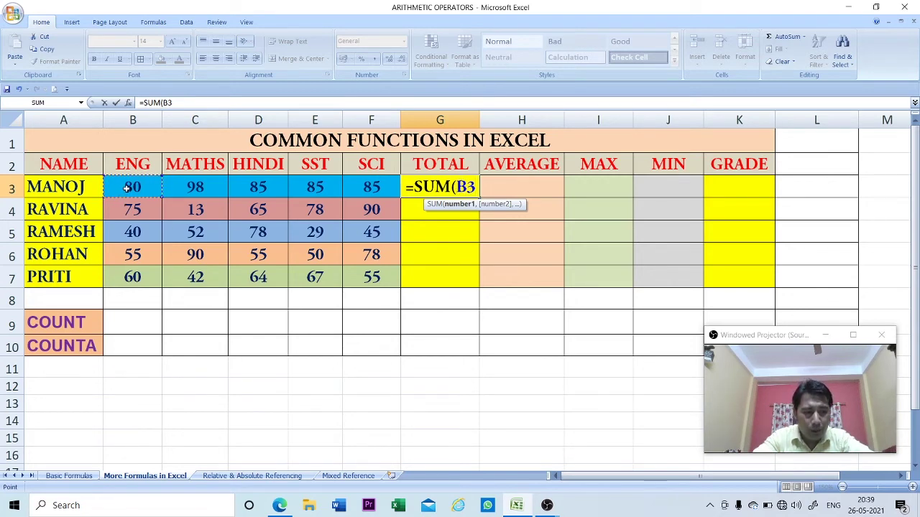
{"action": "left_click_drag", "start_coordinate": [127, 189], "coordinate": [373, 189]}
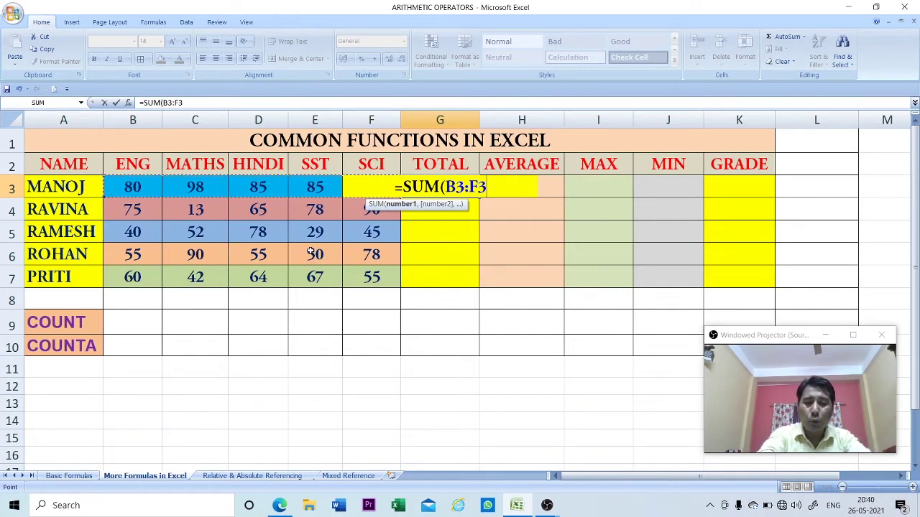
{"action": "type", "text": ")"}
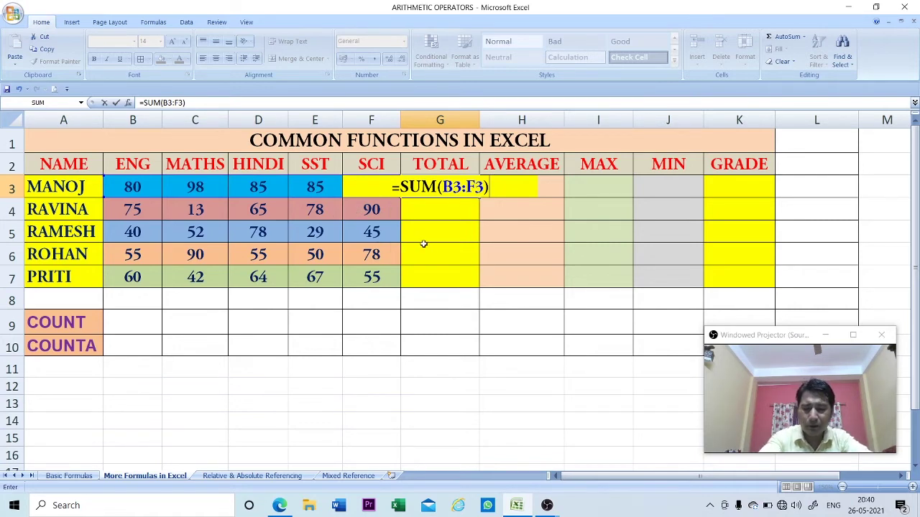
{"action": "key", "text": "Return"}
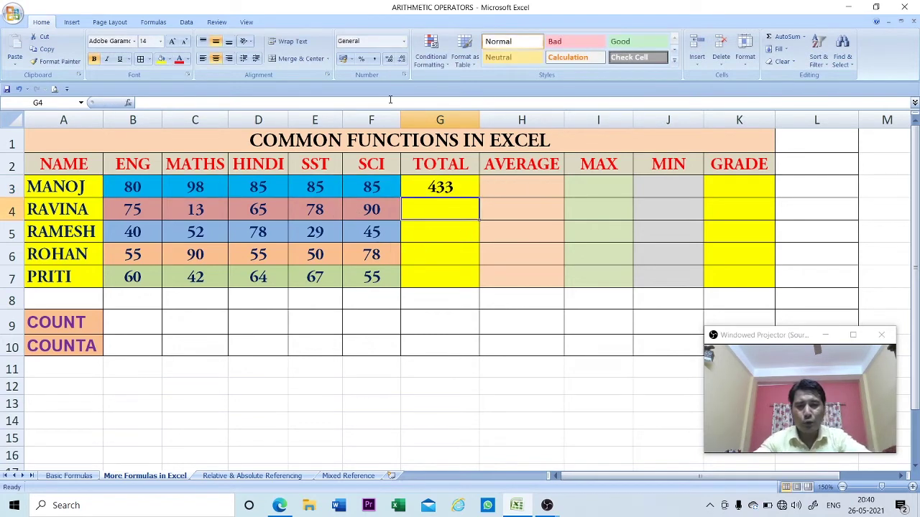
{"action": "left_click", "coordinate": [427, 189]}
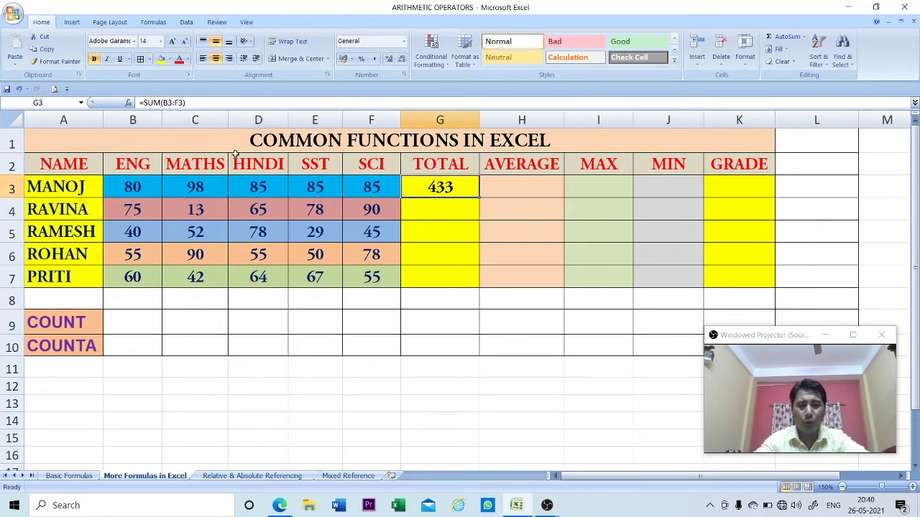
Enter =AVERAGE(B3:F3) in H3 to average the first student's marks, and select the cell to check its formula
{"action": "left_click", "coordinate": [522, 193]}
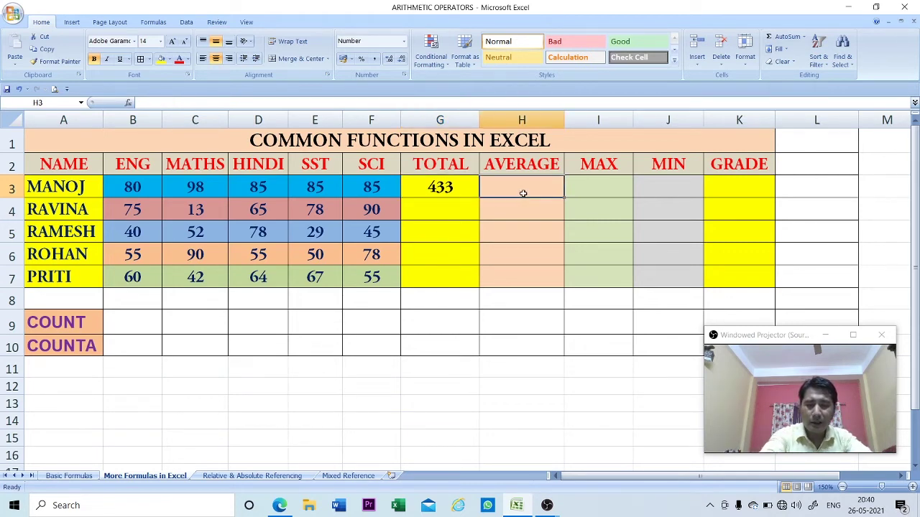
{"action": "type", "text": "="}
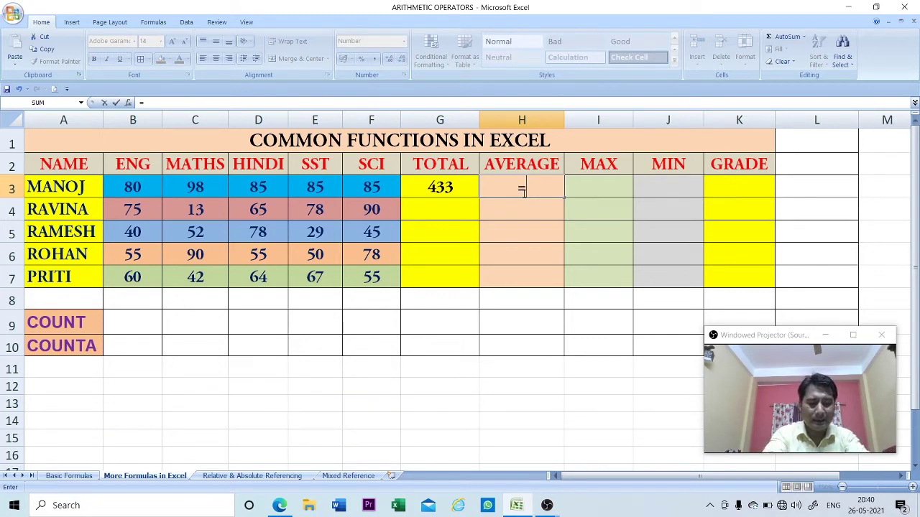
{"action": "type", "text": "AV"}
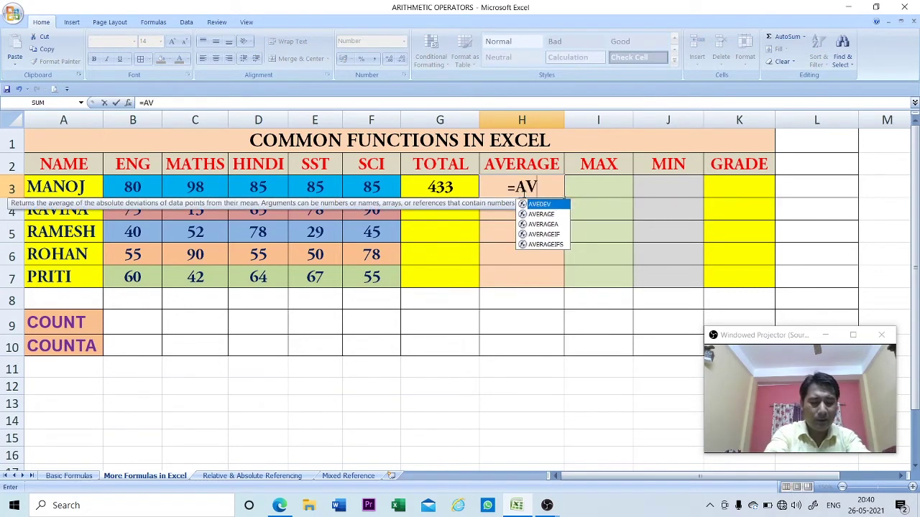
{"action": "type", "text": "ERAGE"}
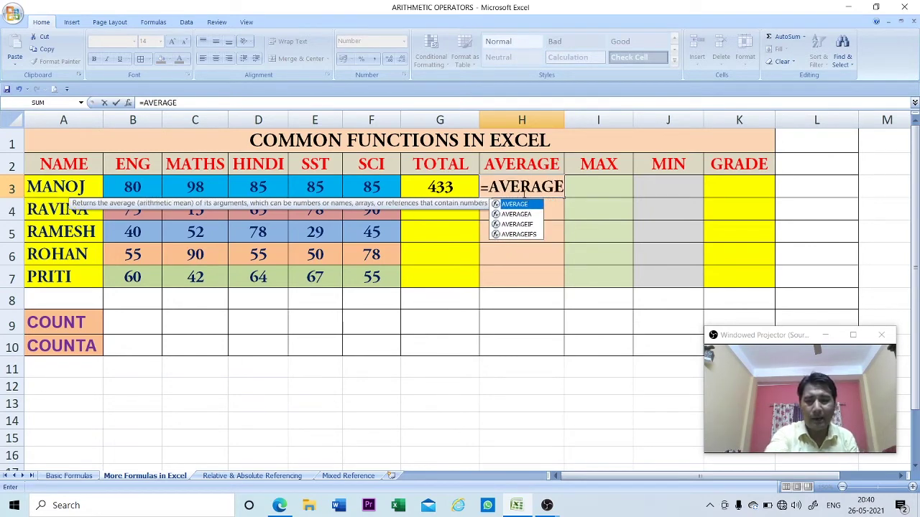
{"action": "type", "text": "("}
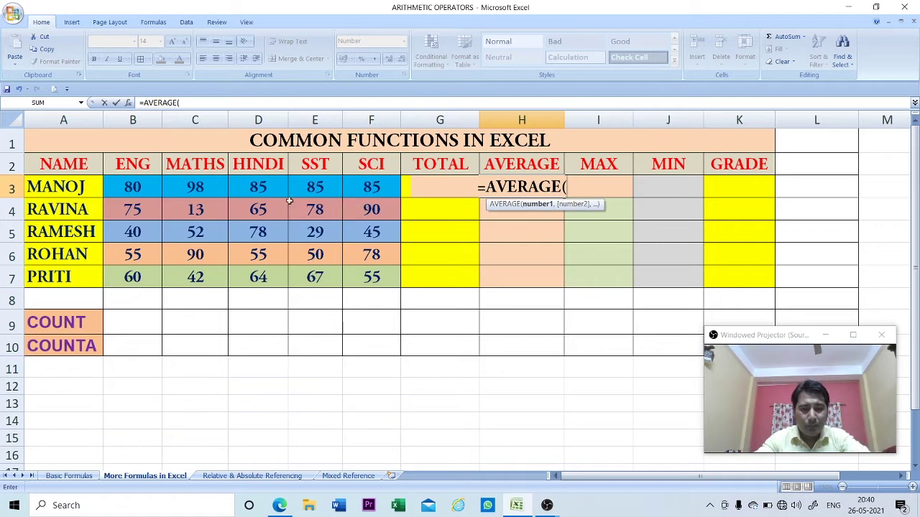
{"action": "left_click", "coordinate": [128, 187]}
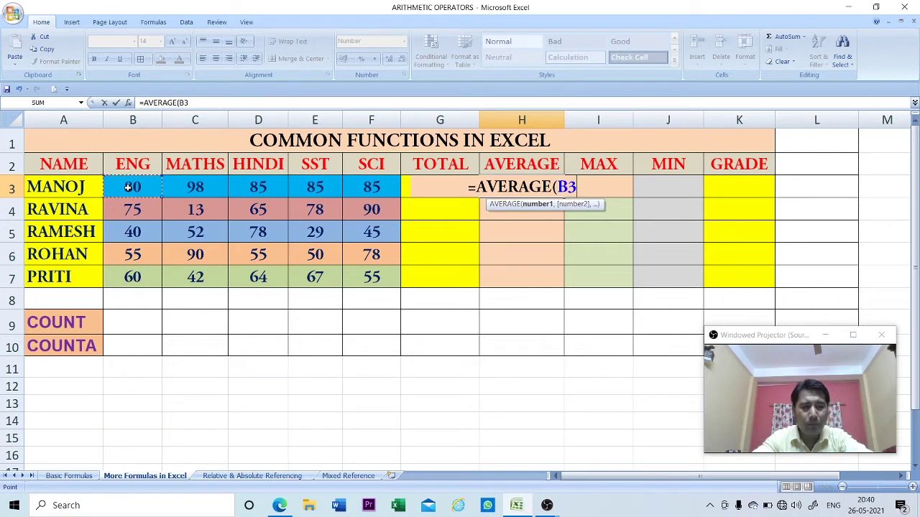
{"action": "left_click_drag", "start_coordinate": [128, 187], "coordinate": [382, 189]}
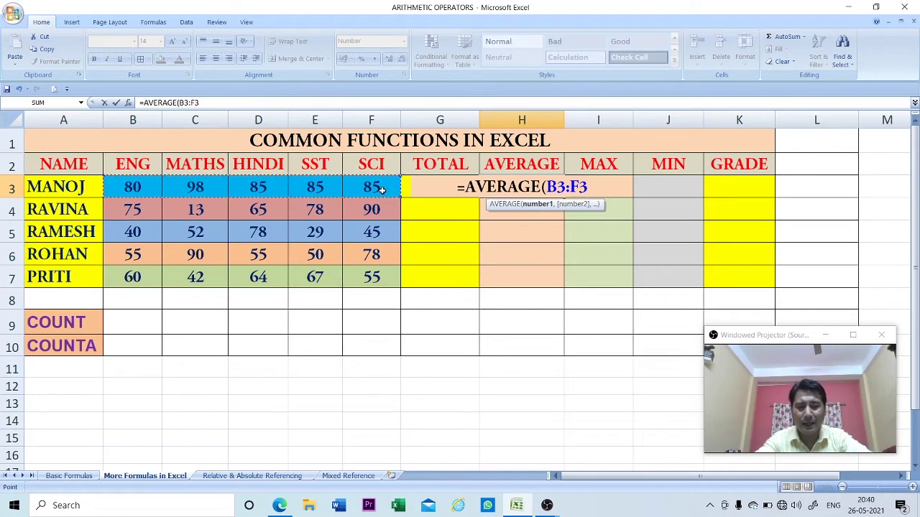
{"action": "type", "text": ")"}
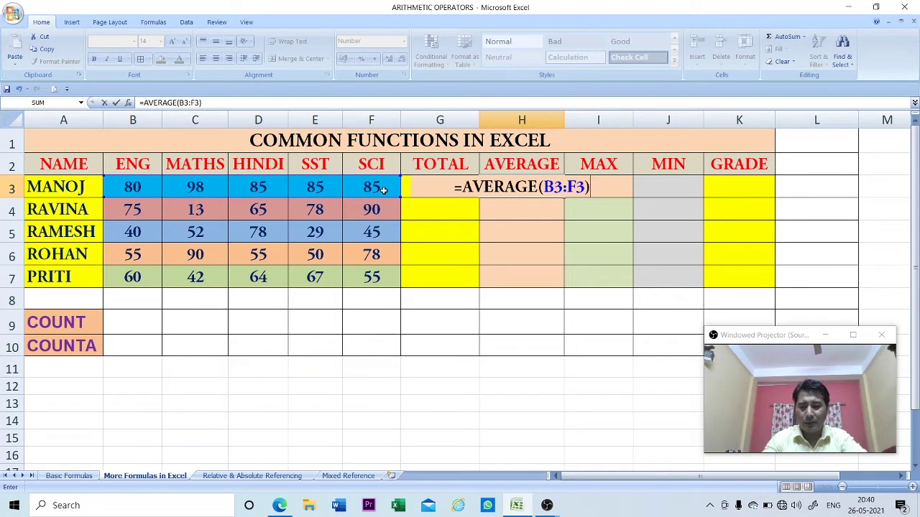
{"action": "key", "text": "Return"}
{"action": "left_click", "coordinate": [492, 184]}
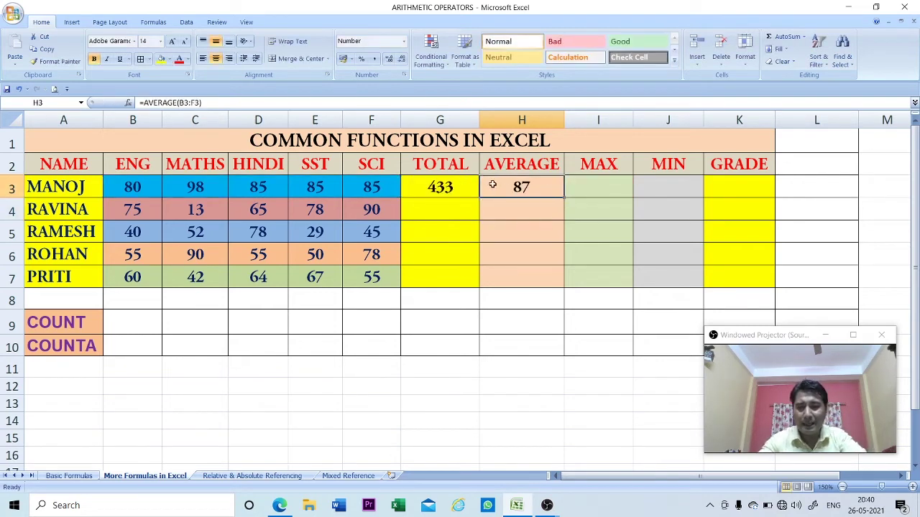
Enter =MAX(B3:F3) in I3 to find the first student's highest mark
{"action": "left_click", "coordinate": [602, 181]}
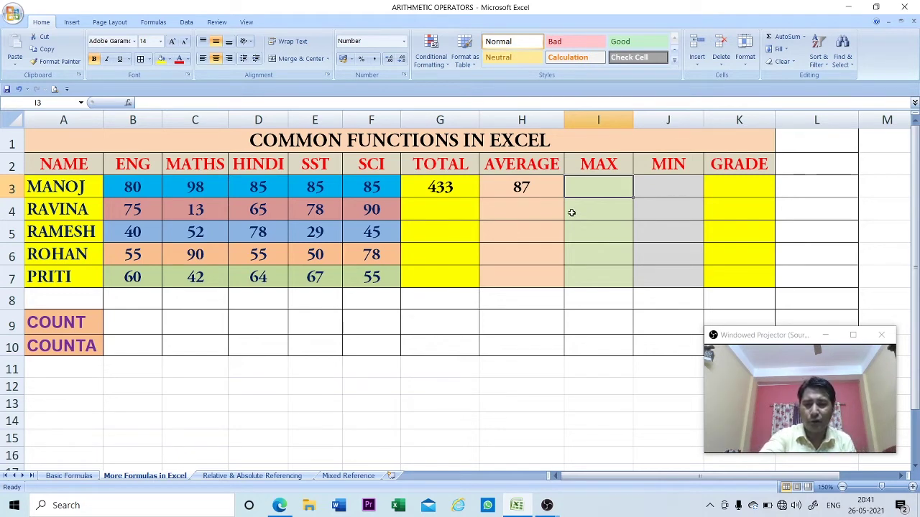
{"action": "type", "text": "="}
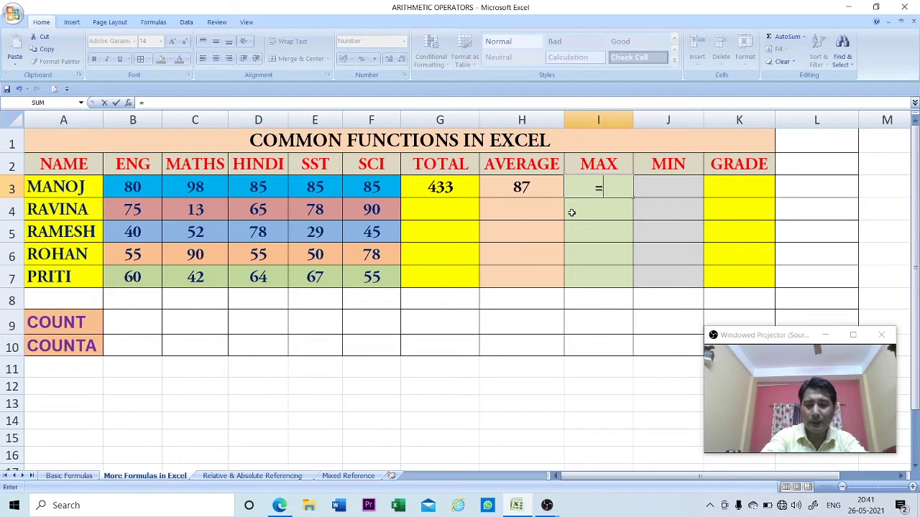
{"action": "type", "text": "MAX"}
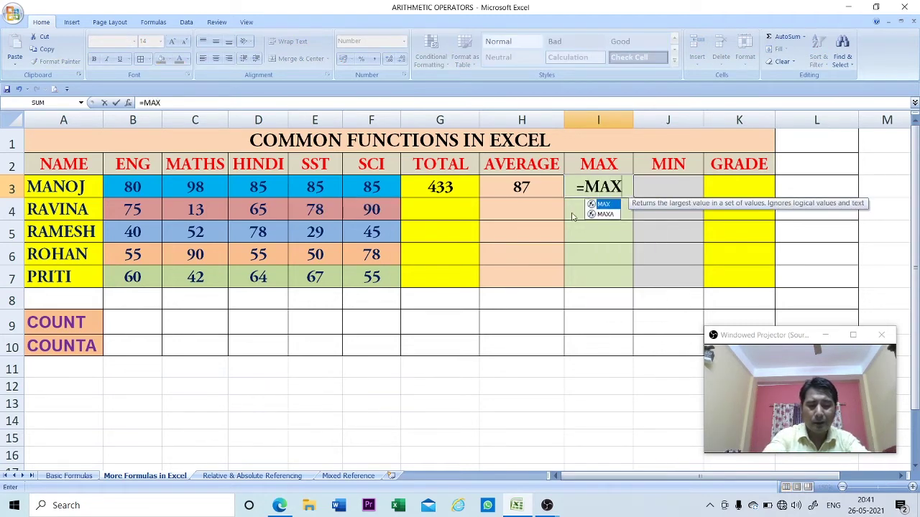
{"action": "type", "text": "("}
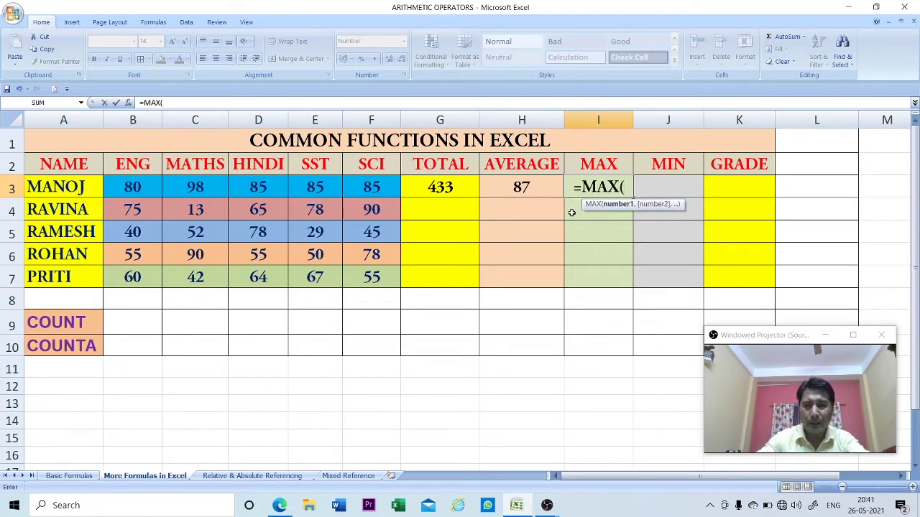
{"action": "left_click", "coordinate": [133, 189]}
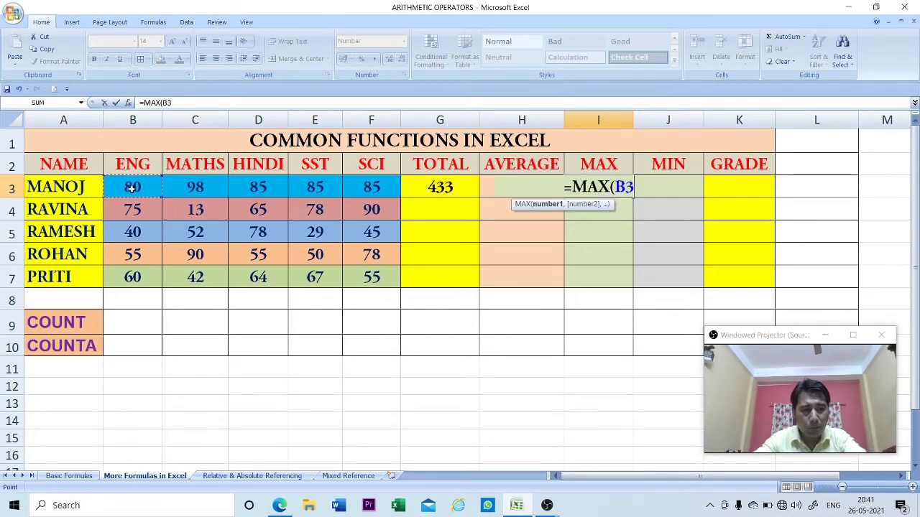
{"action": "left_click_drag", "start_coordinate": [133, 188], "coordinate": [361, 191]}
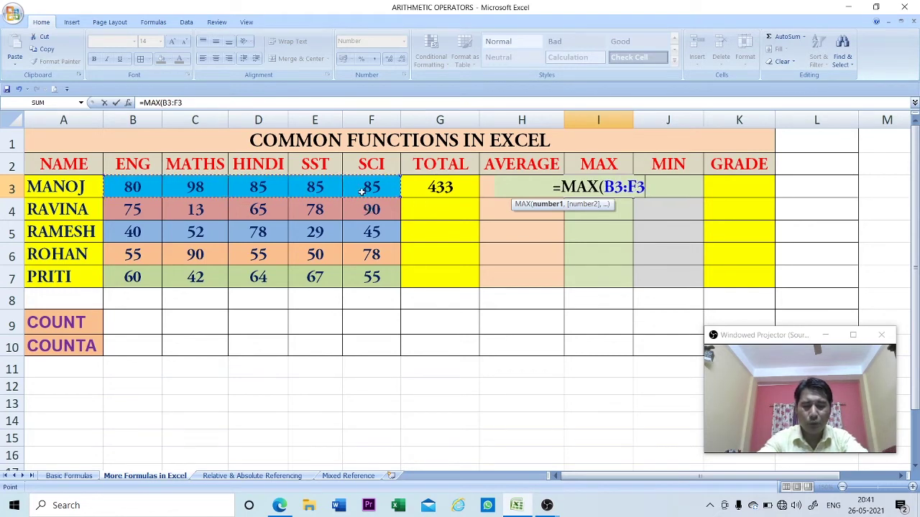
{"action": "type", "text": ")"}
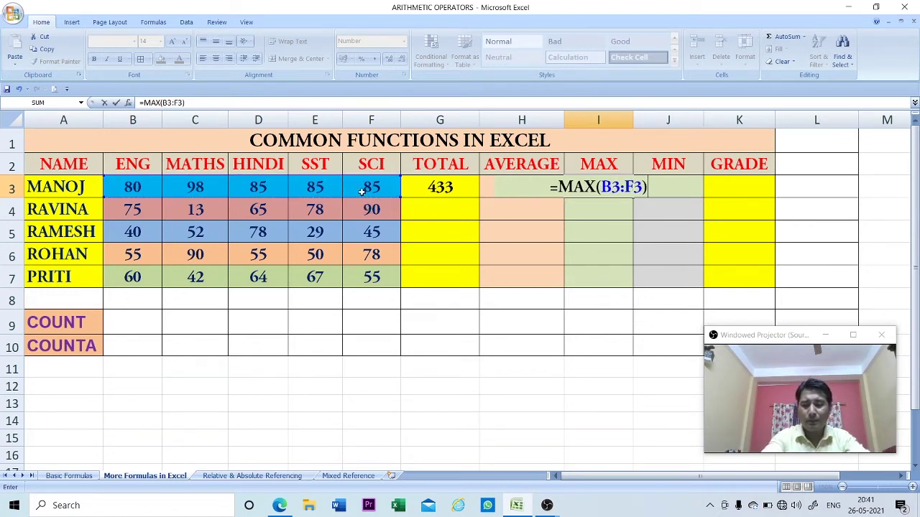
{"action": "key", "text": "Return"}
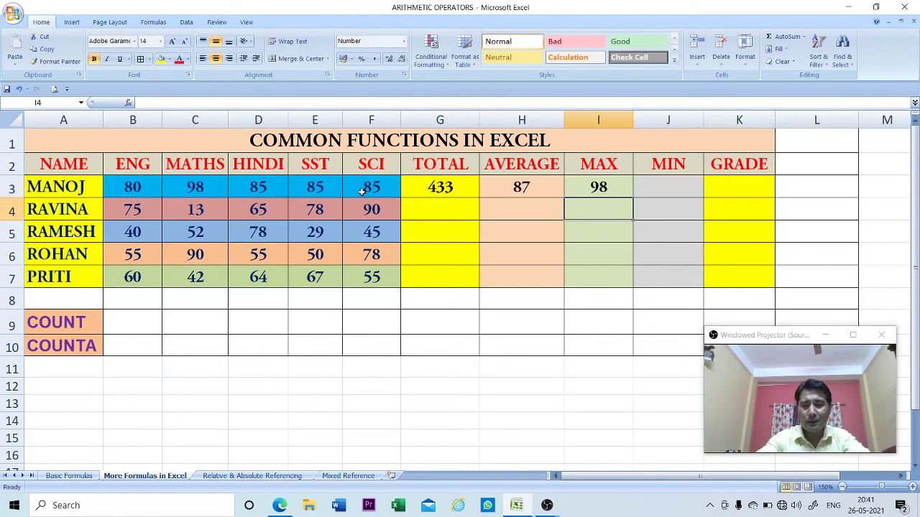
Check the MAX formula in I3 against the first student's maths mark in C3
{"action": "left_click", "coordinate": [585, 186]}
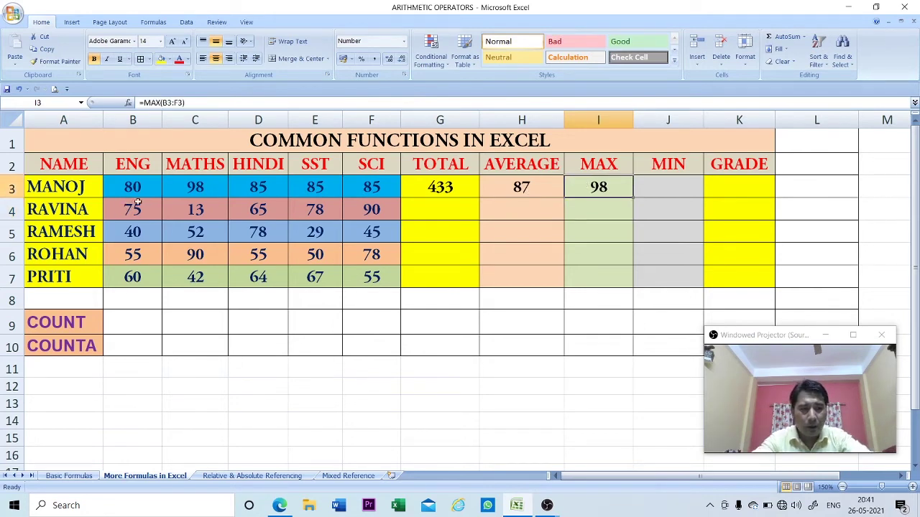
{"action": "left_click", "coordinate": [197, 189]}
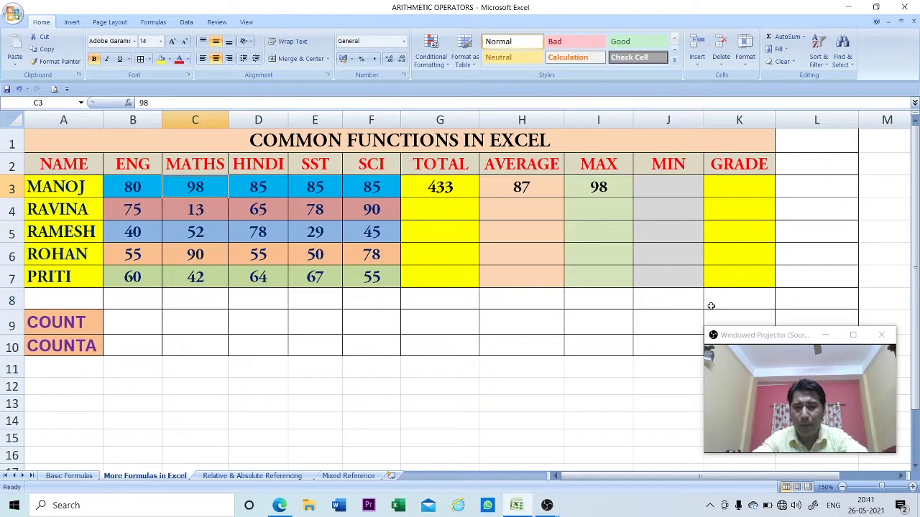
Enter =MIN(B3:F3) in J3 to find the first student's lowest mark, and select the cell to check its formula
{"action": "left_click", "coordinate": [675, 191]}
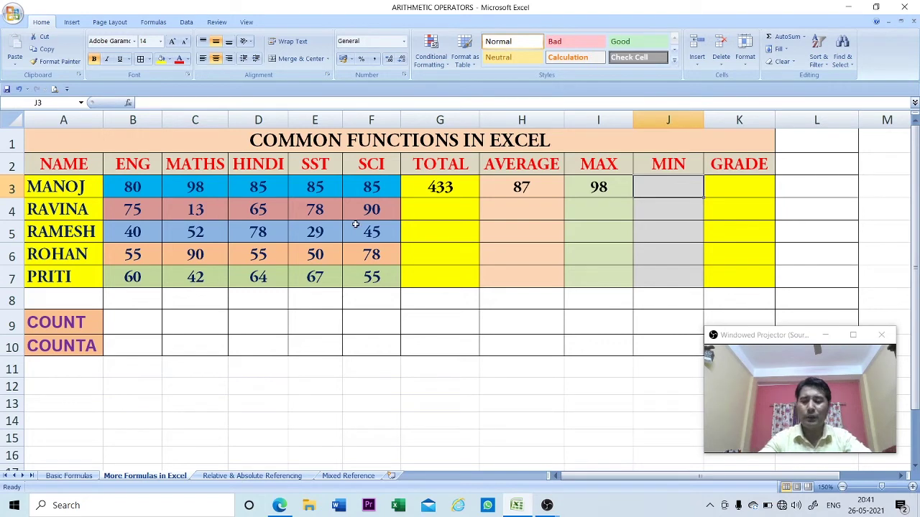
{"action": "type", "text": "="}
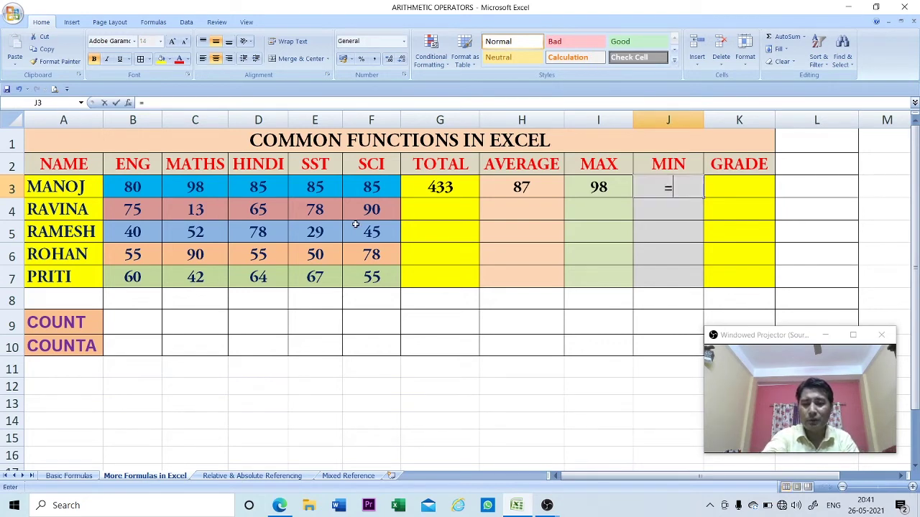
{"action": "type", "text": "MIN("}
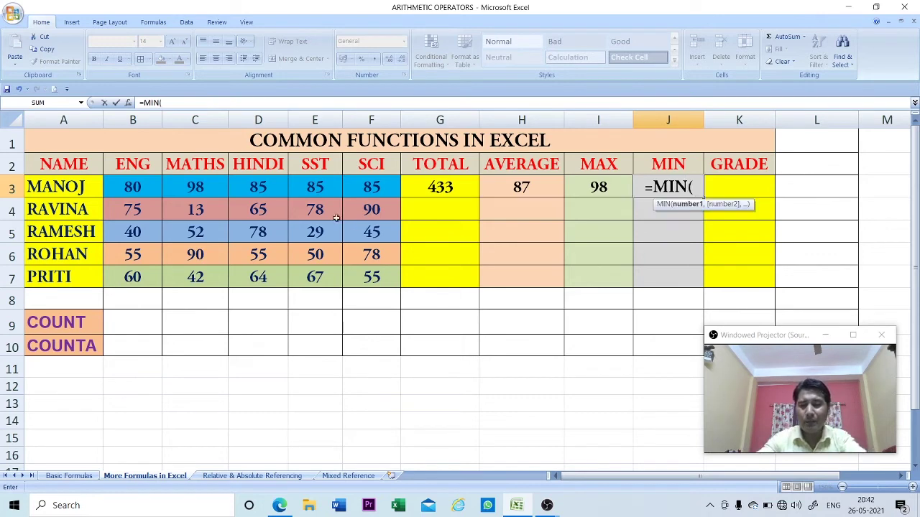
{"action": "left_click_drag", "start_coordinate": [137, 187], "coordinate": [354, 192]}
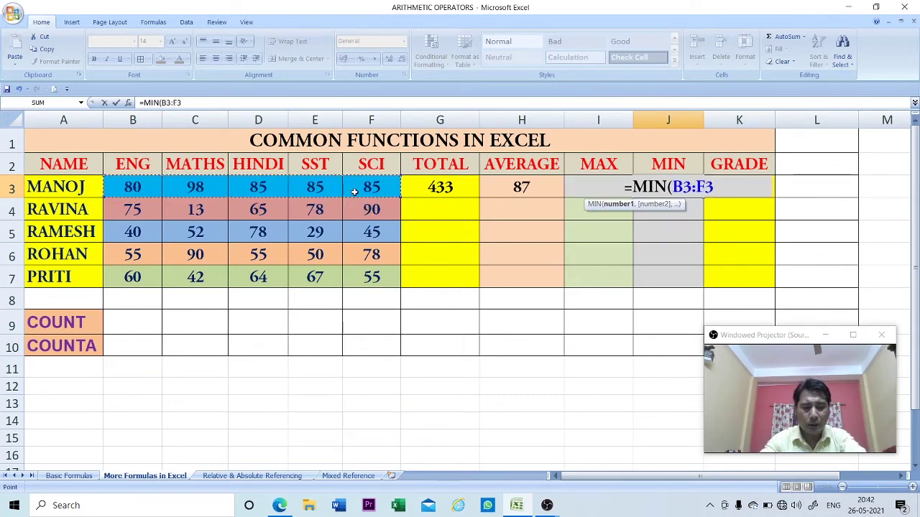
{"action": "type", "text": ")"}
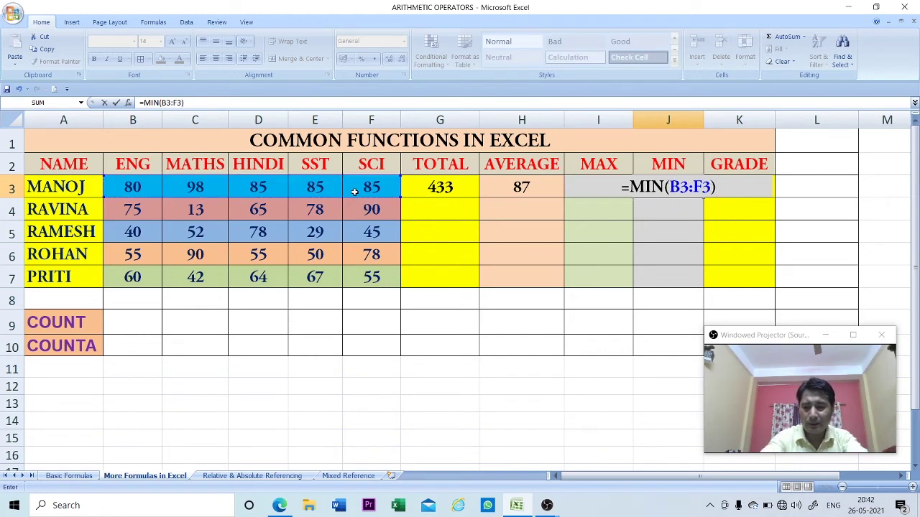
{"action": "key", "text": "Return"}
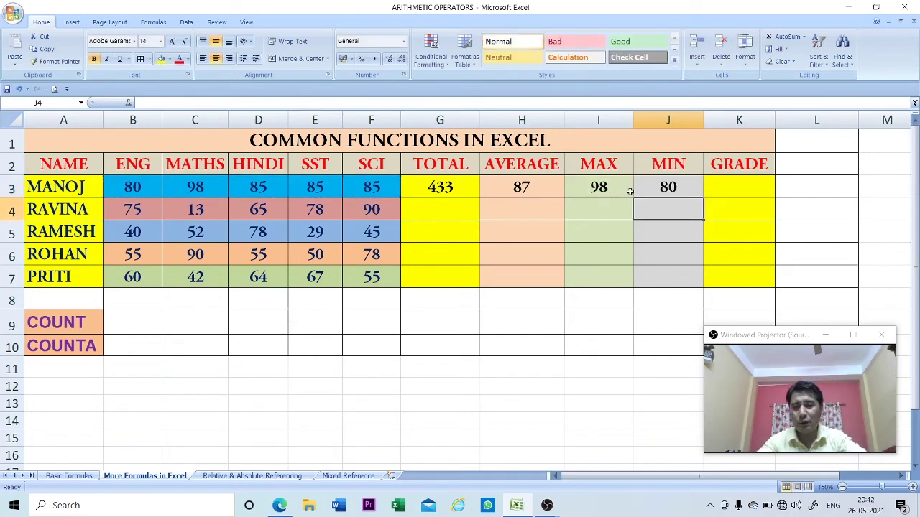
{"action": "left_click", "coordinate": [651, 189]}
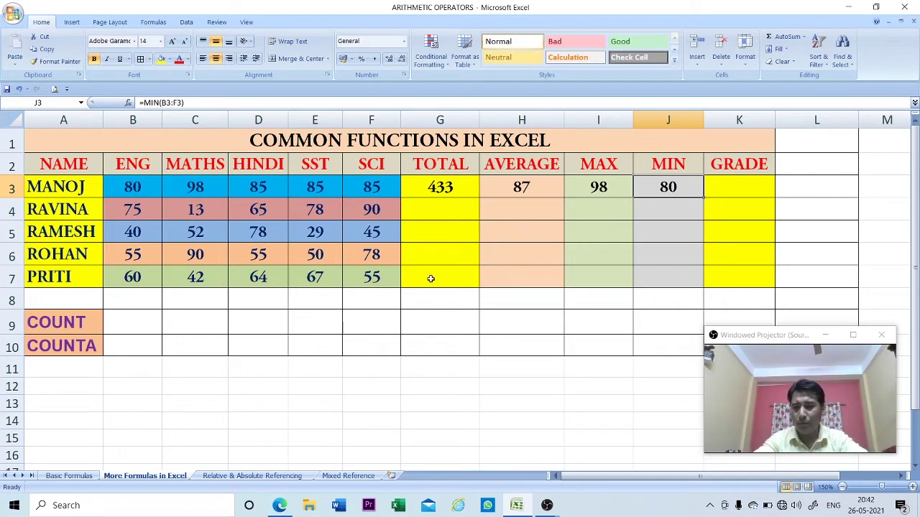
Review the first student's total, average, maximum and minimum formulas in G3 through J3
{"action": "left_click", "coordinate": [451, 189]}
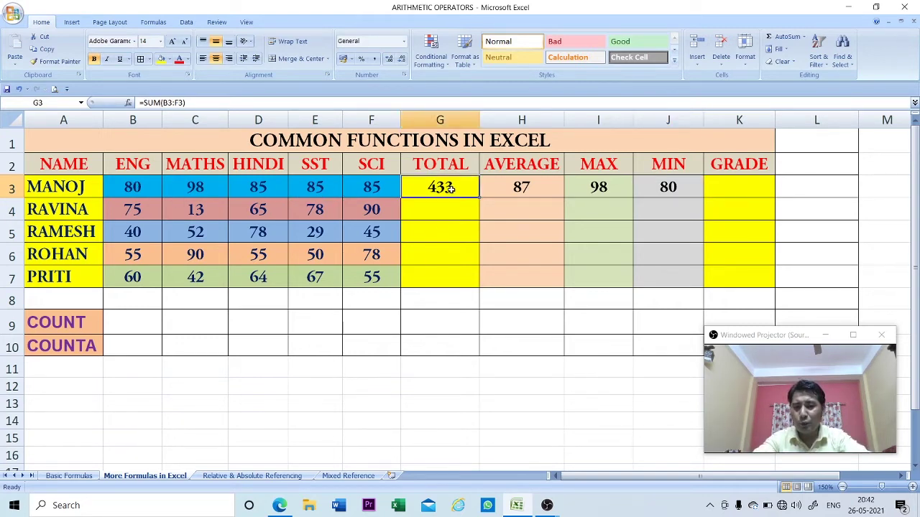
{"action": "left_click", "coordinate": [522, 193]}
{"action": "left_click", "coordinate": [592, 190]}
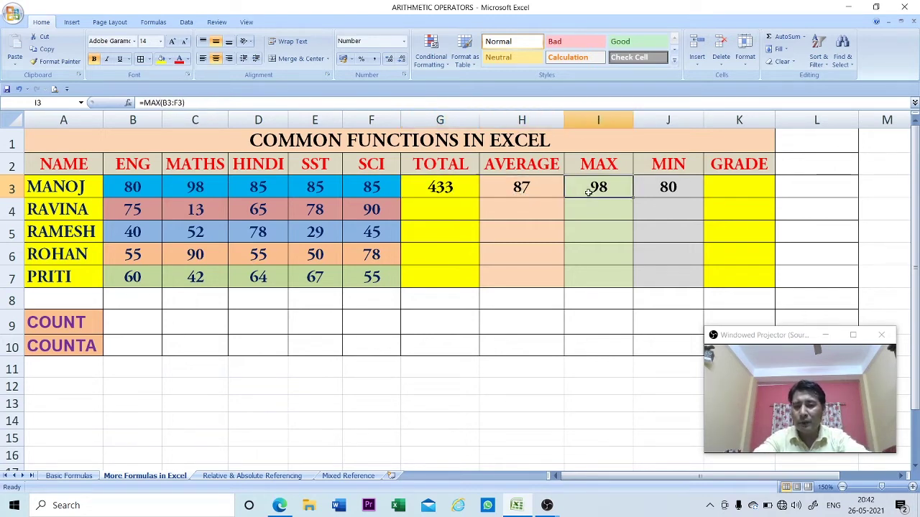
{"action": "left_click", "coordinate": [649, 188]}
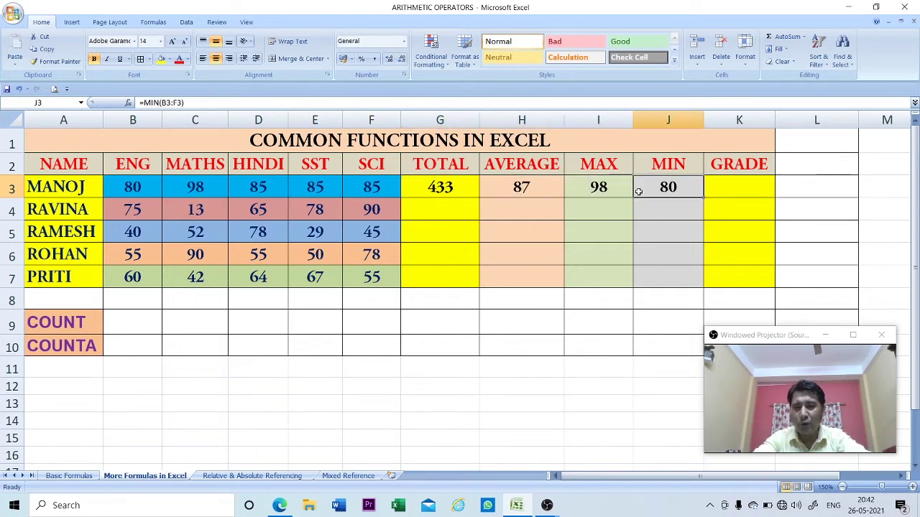
Fill the SUM formula from G3 down to G7 for the remaining students, and check the copied formulas
{"action": "left_click", "coordinate": [460, 187]}
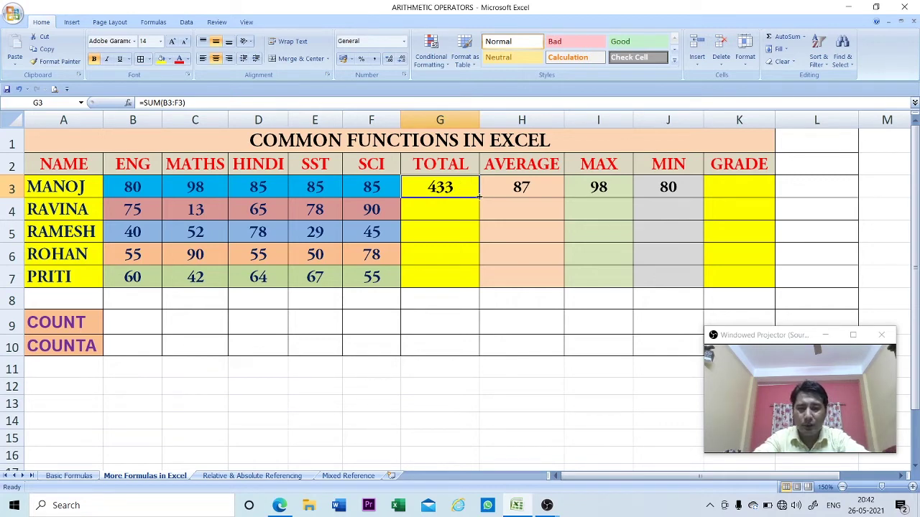
{"action": "left_click_drag", "start_coordinate": [480, 195], "coordinate": [475, 286]}
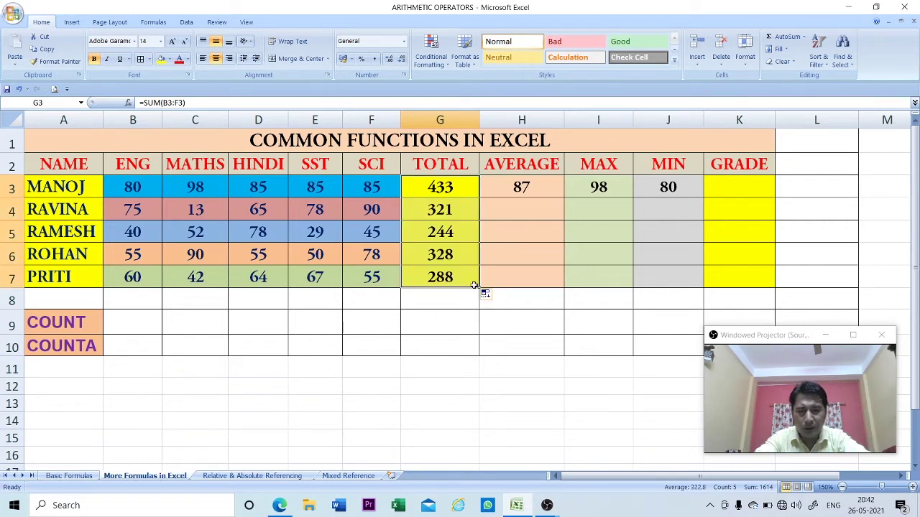
{"action": "left_click", "coordinate": [466, 210]}
{"action": "left_click", "coordinate": [460, 232]}
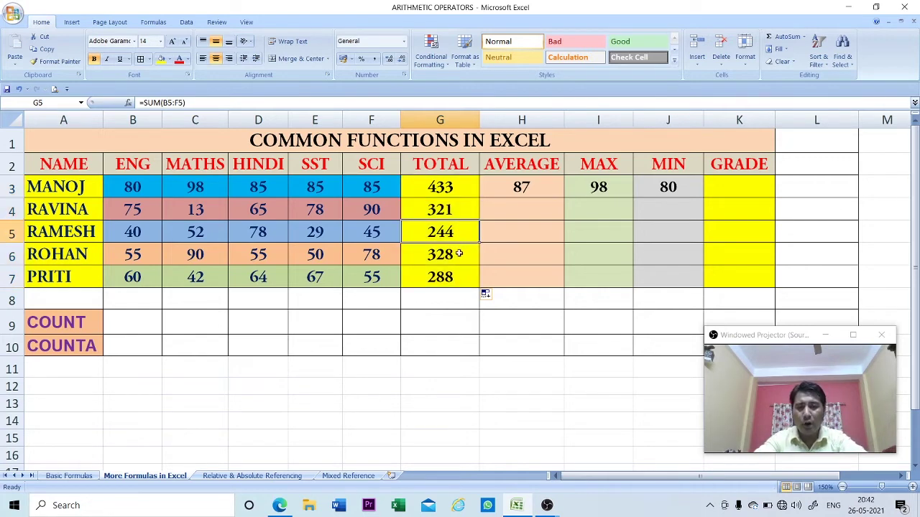
{"action": "left_click", "coordinate": [460, 255]}
{"action": "left_click", "coordinate": [460, 277]}
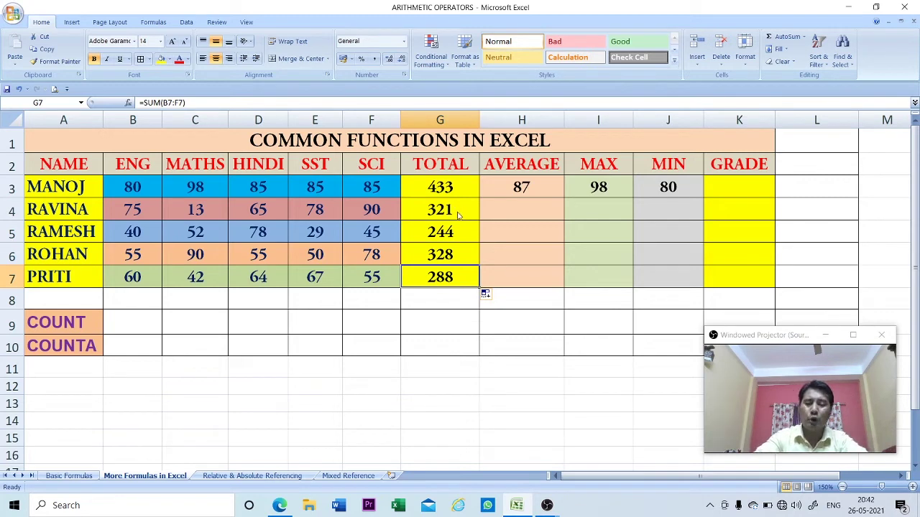
Fill the AVERAGE, MAX and MIN formulas in H3, I3 and J3 down to row 7 for the remaining students
{"action": "left_click", "coordinate": [520, 189]}
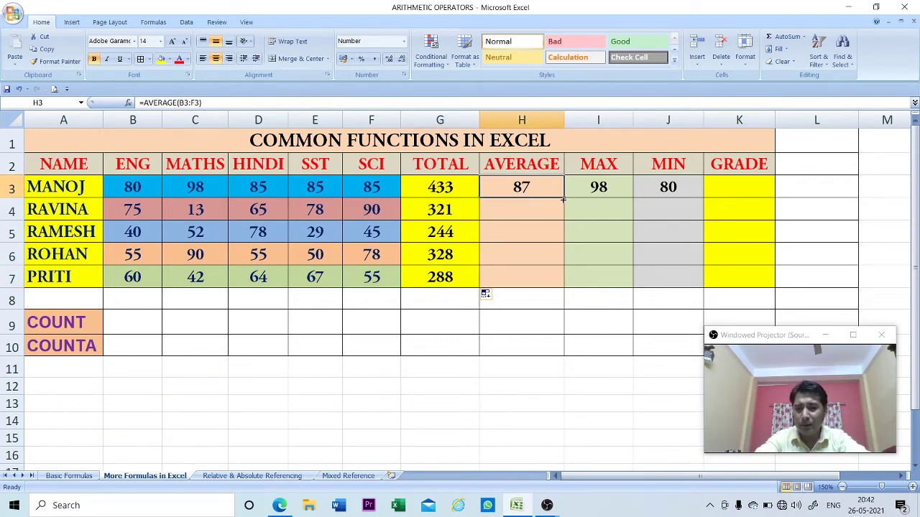
{"action": "left_click_drag", "start_coordinate": [564, 197], "coordinate": [564, 287]}
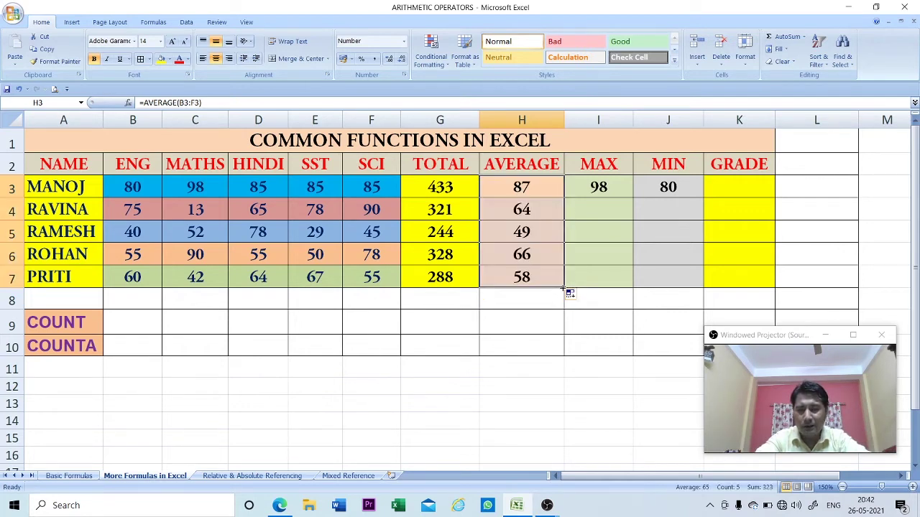
{"action": "left_click", "coordinate": [598, 184]}
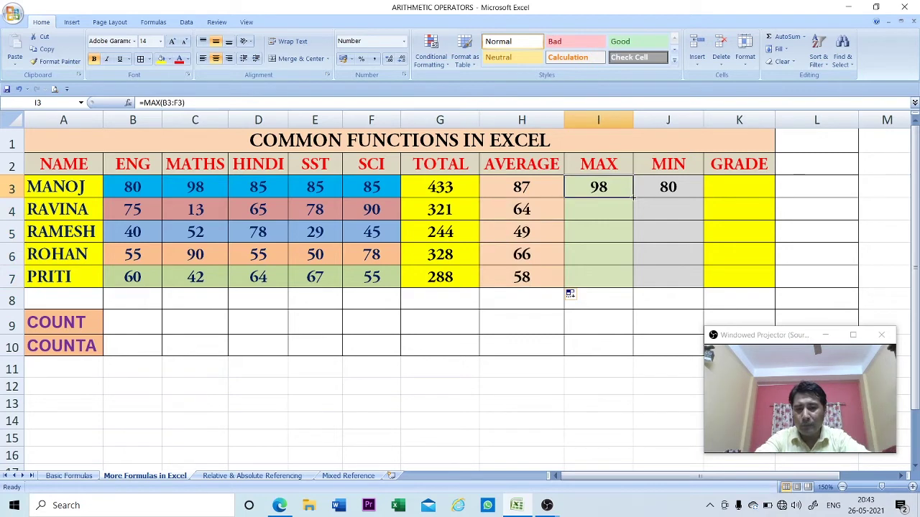
{"action": "left_click_drag", "start_coordinate": [633, 196], "coordinate": [631, 287]}
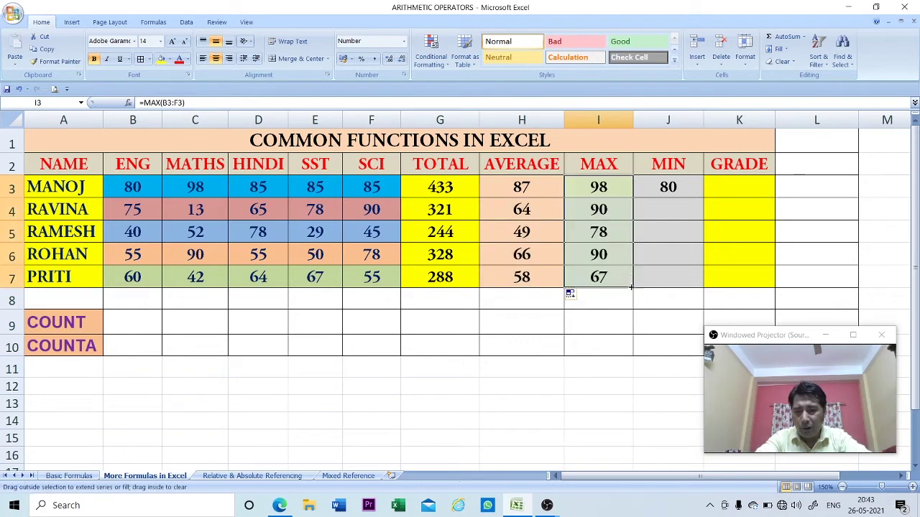
{"action": "left_click", "coordinate": [660, 187]}
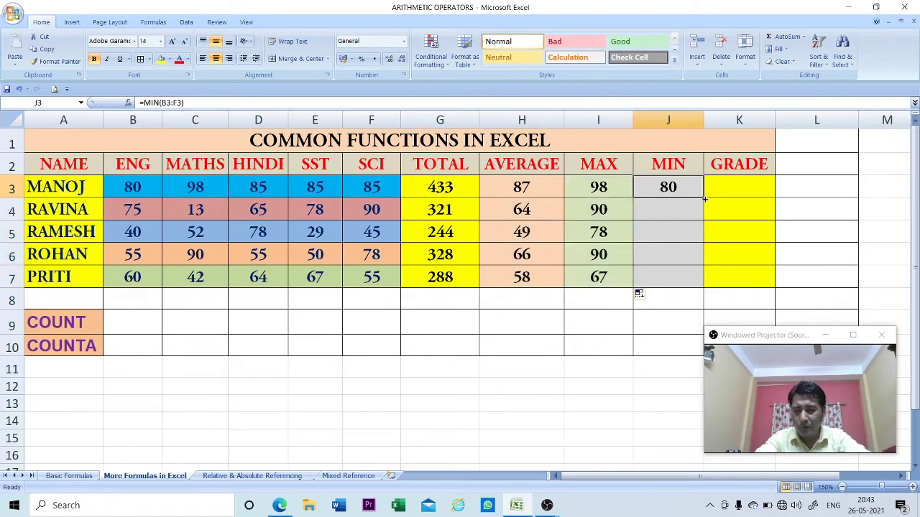
{"action": "left_click_drag", "start_coordinate": [704, 200], "coordinate": [705, 287]}
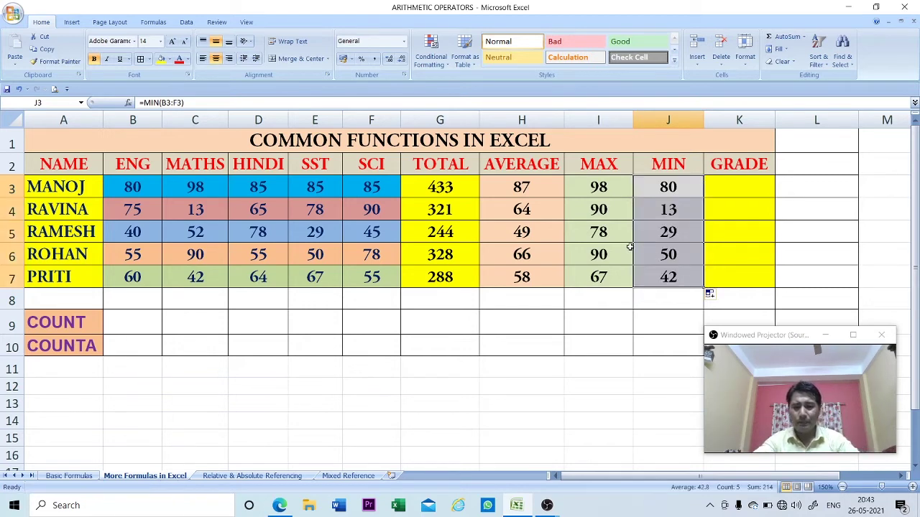
Enter =IF(G3>=300,"PASS","FAIL") in K3 to grade the first student by total marks
{"action": "left_click", "coordinate": [722, 182]}
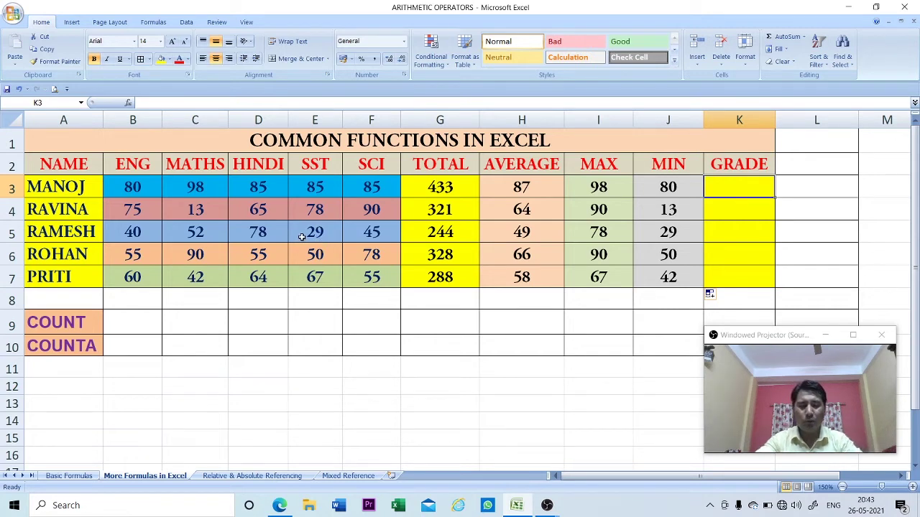
{"action": "type", "text": "=IF"}
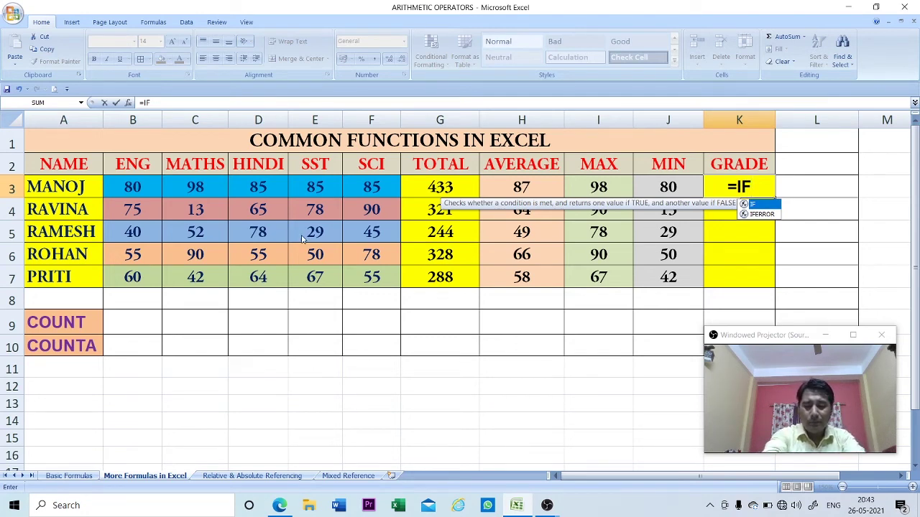
{"action": "type", "text": "("}
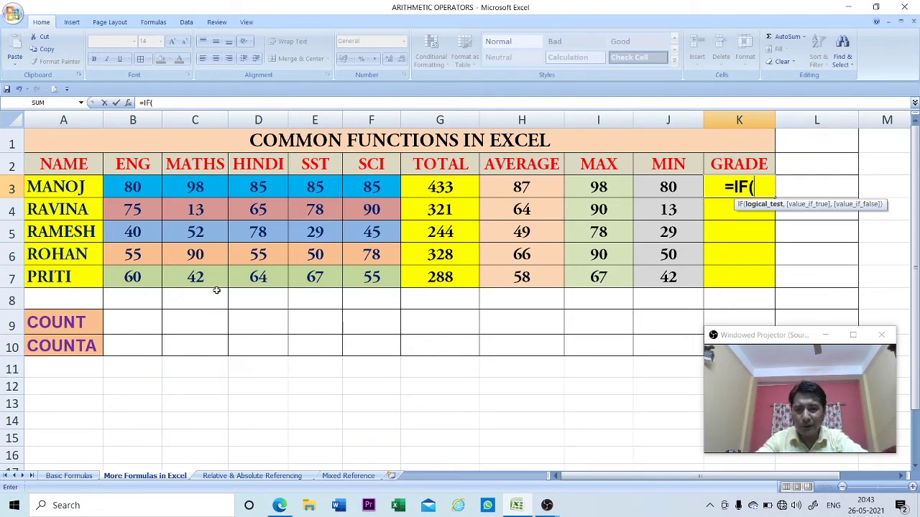
{"action": "left_click", "coordinate": [431, 186]}
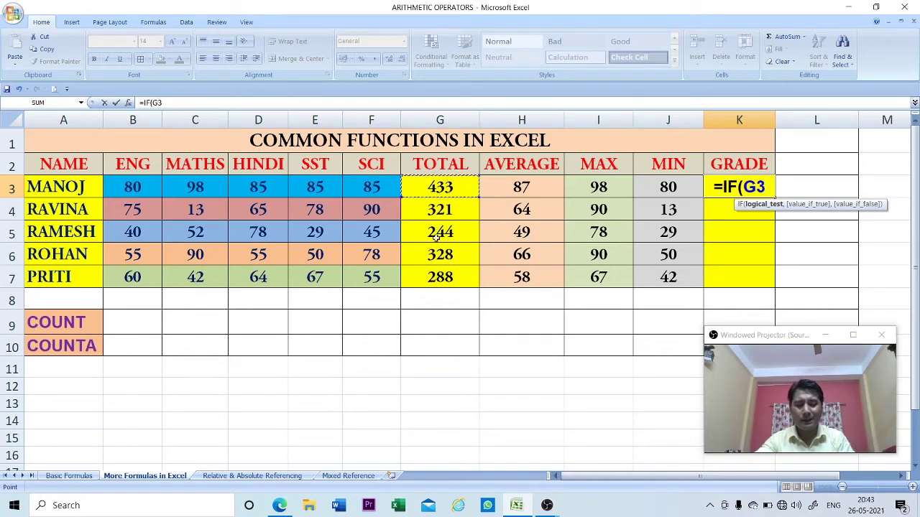
{"action": "type", "text": ">"}
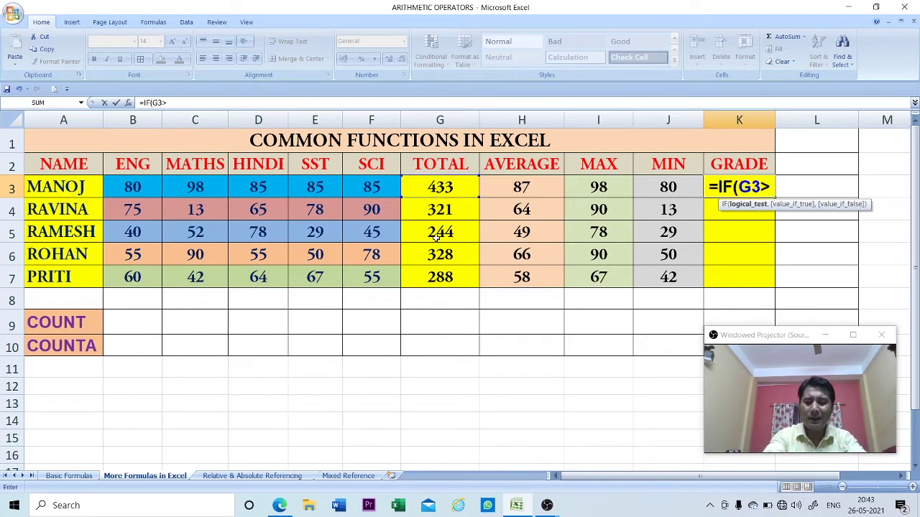
{"action": "type", "text": "="}
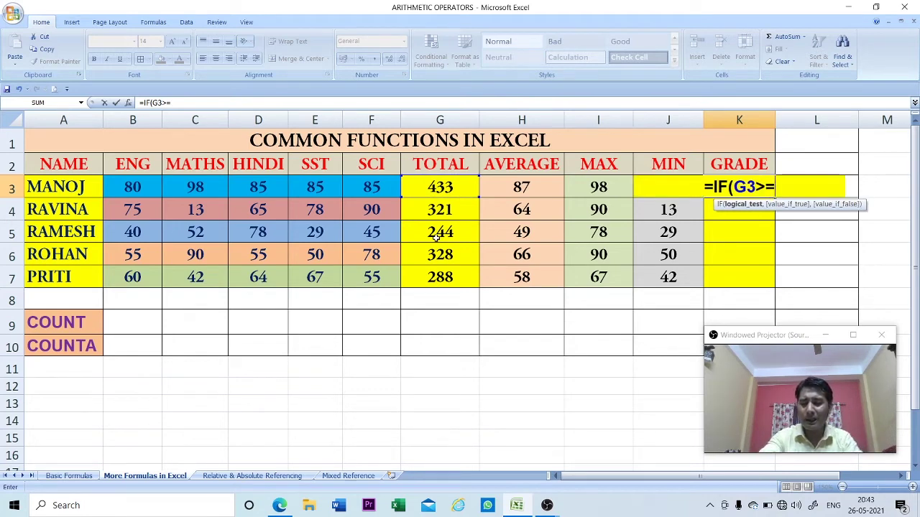
{"action": "type", "text": "300"}
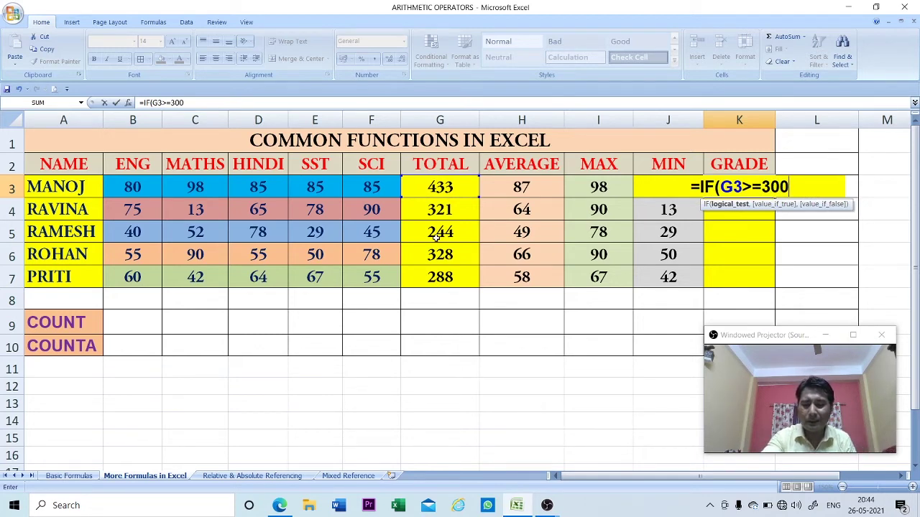
{"action": "type", "text": "'"}
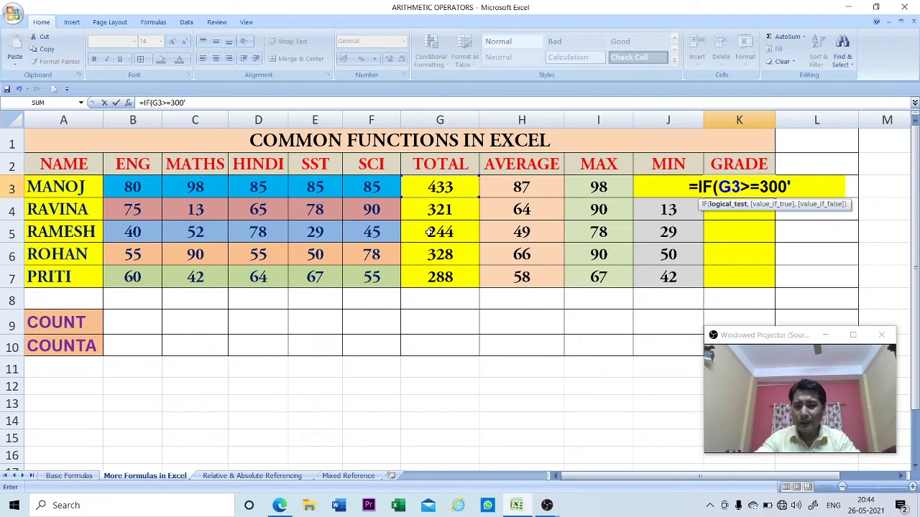
{"action": "key", "text": "BackSpace"}
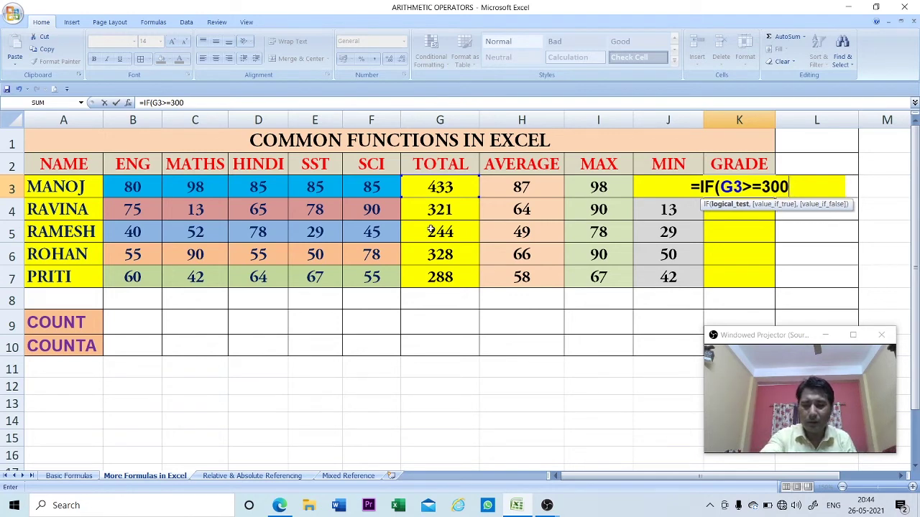
{"action": "type", "text": ","}
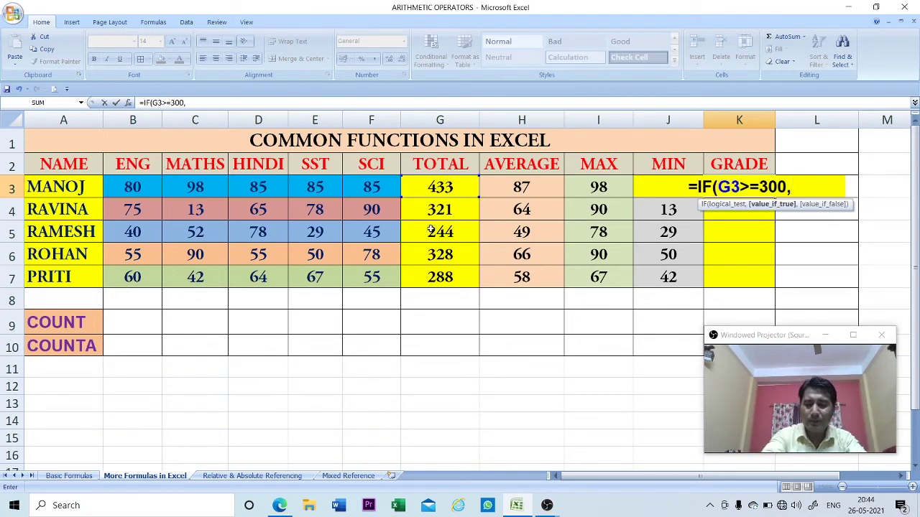
{"action": "type", "text": "\"PAS"}
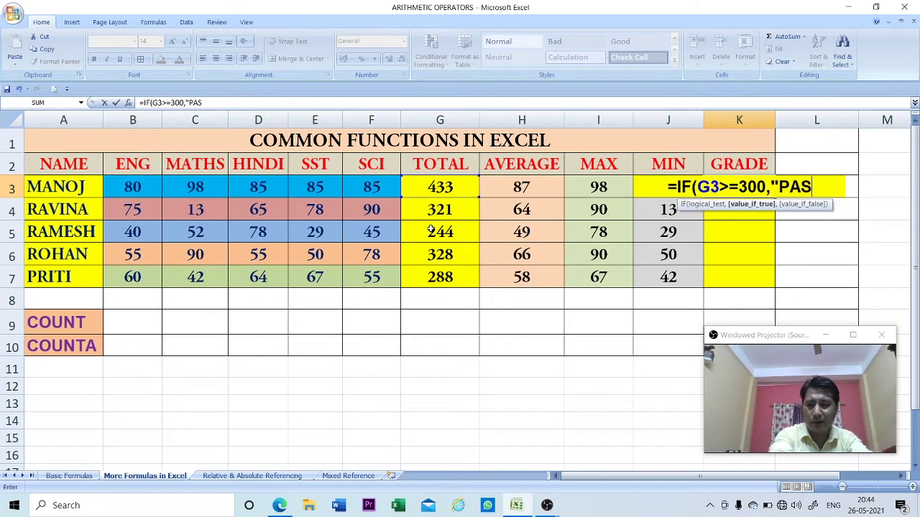
{"action": "type", "text": "S\""}
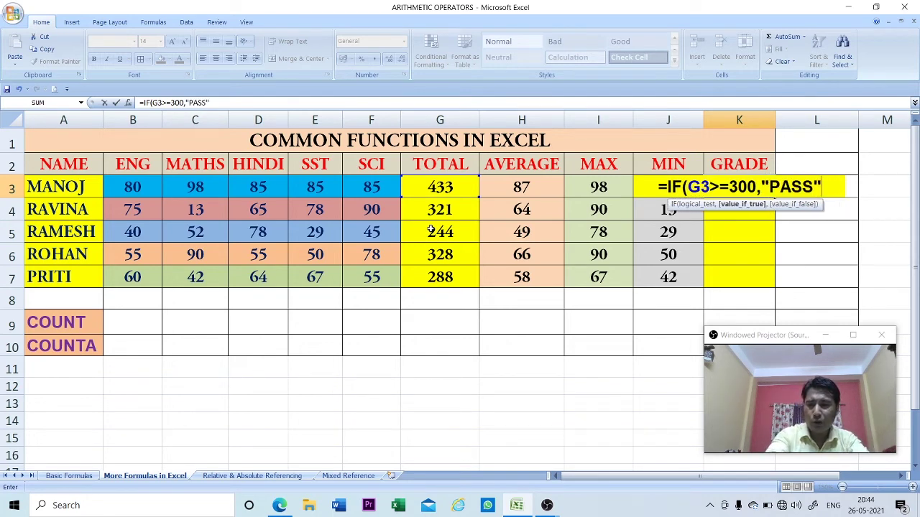
{"action": "type", "text": ","}
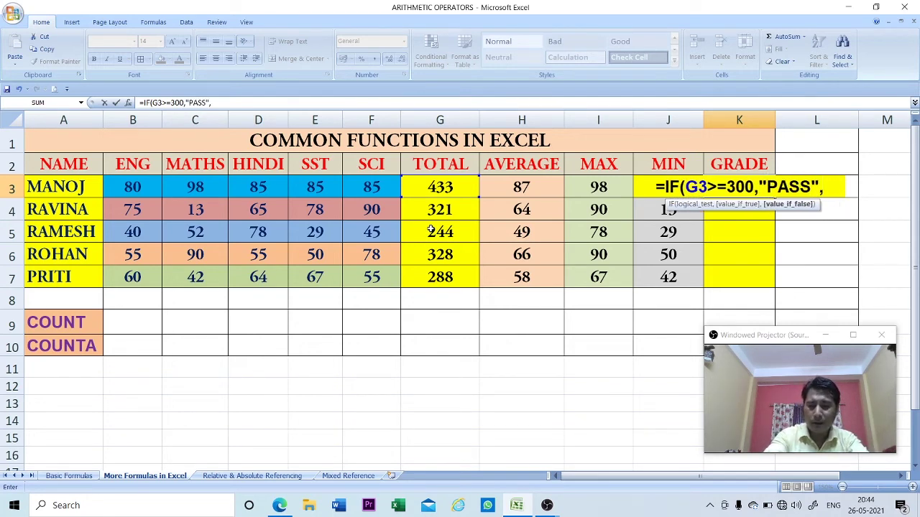
{"action": "type", "text": "\""}
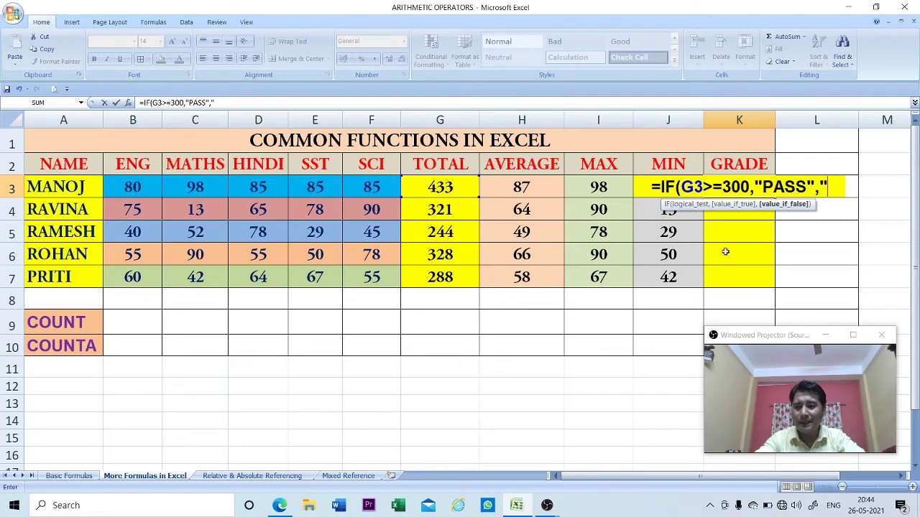
{"action": "type", "text": "FAIL"}
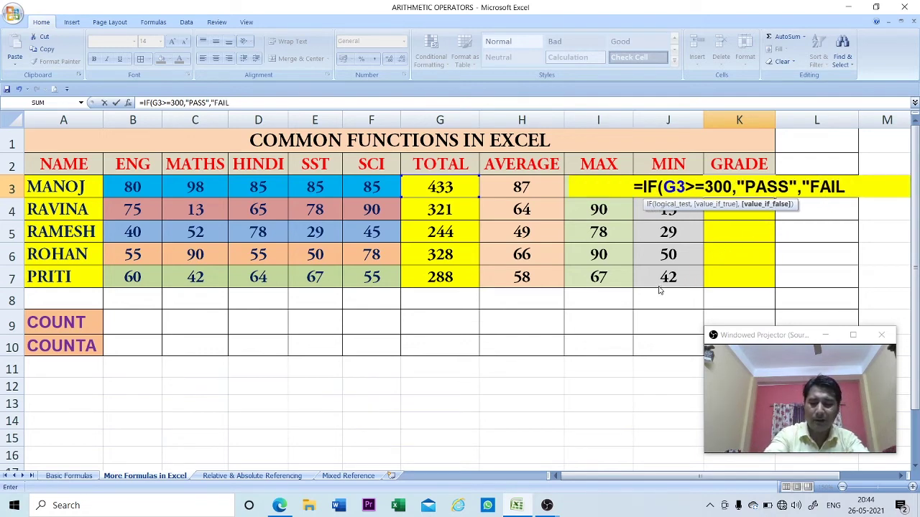
{"action": "type", "text": "\")"}
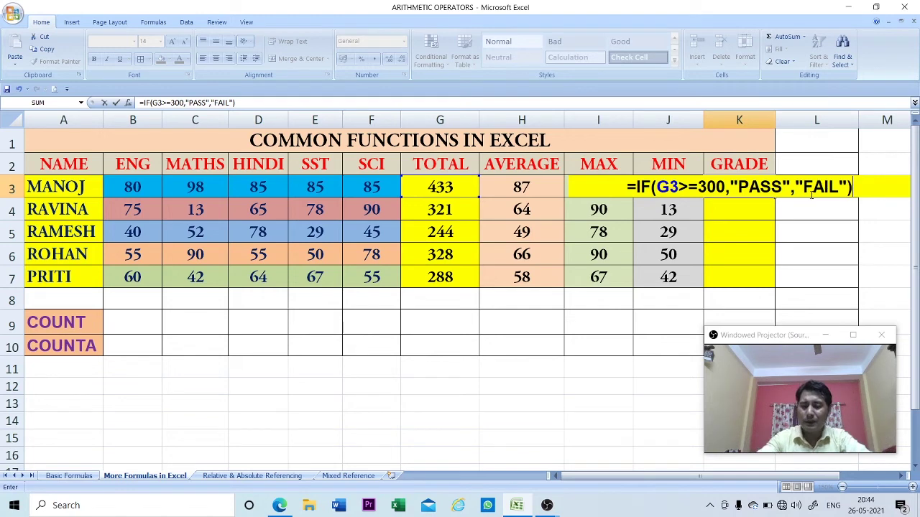
{"action": "key", "text": "Return"}
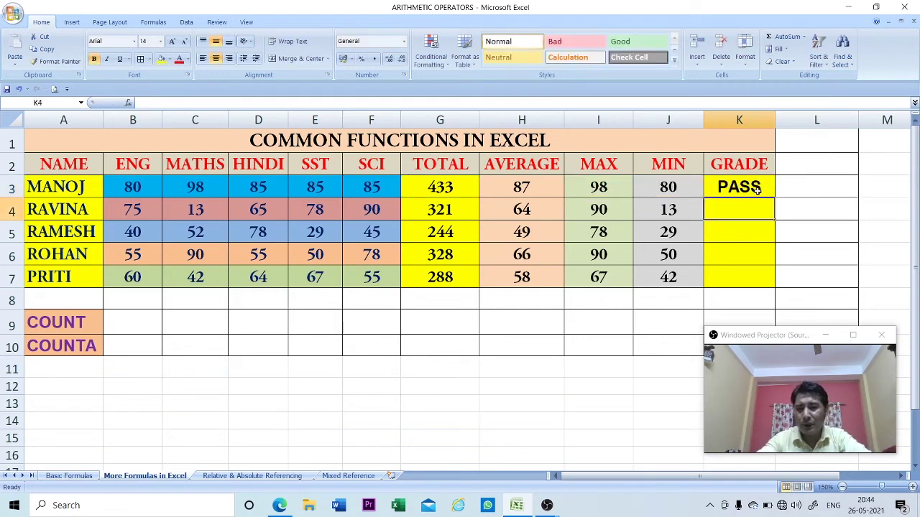
Fill the IF formula from K3 down to K7 for the remaining students, and check the copied formulas in K5 and K7
{"action": "left_click", "coordinate": [756, 189]}
{"action": "left_click_drag", "start_coordinate": [776, 199], "coordinate": [771, 286]}
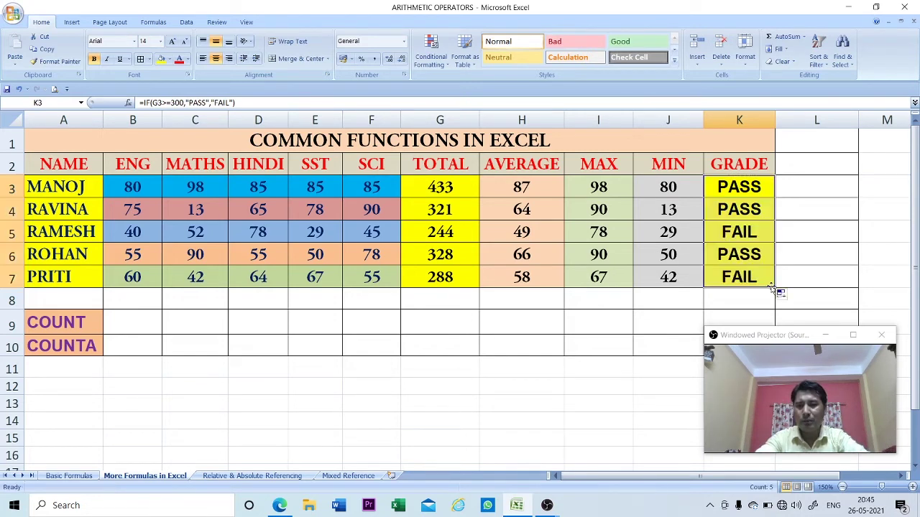
{"action": "left_click", "coordinate": [743, 232]}
{"action": "left_click", "coordinate": [745, 273]}
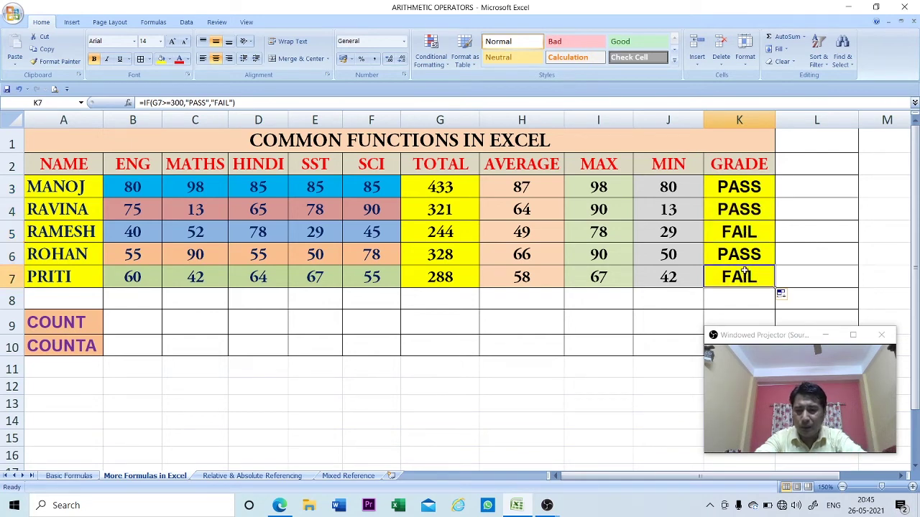
{"action": "double_click", "coordinate": [747, 231]}
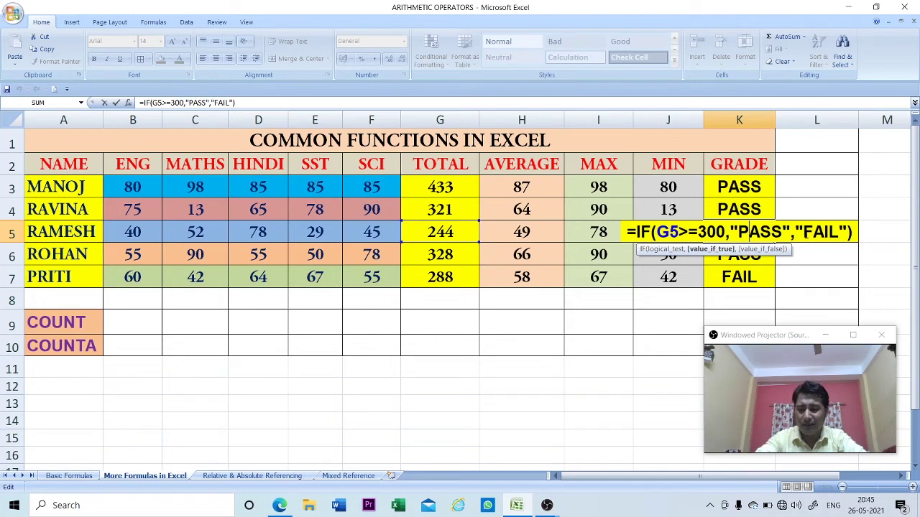
{"action": "key", "text": "Return"}
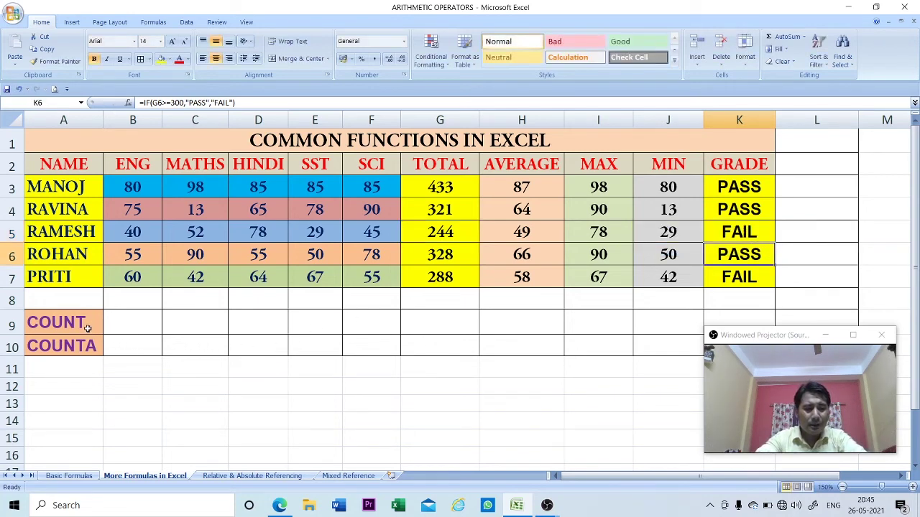
Enter =COUNT(A2:K7) in B9 to count the table's numeric cells, and select the cell to check its formula
{"action": "left_click", "coordinate": [128, 328]}
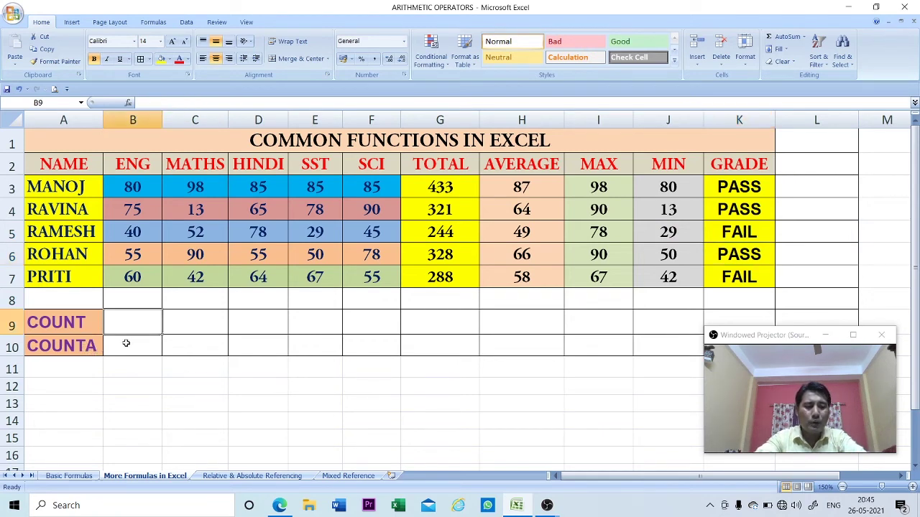
{"action": "left_click", "coordinate": [127, 346]}
{"action": "left_click", "coordinate": [125, 328]}
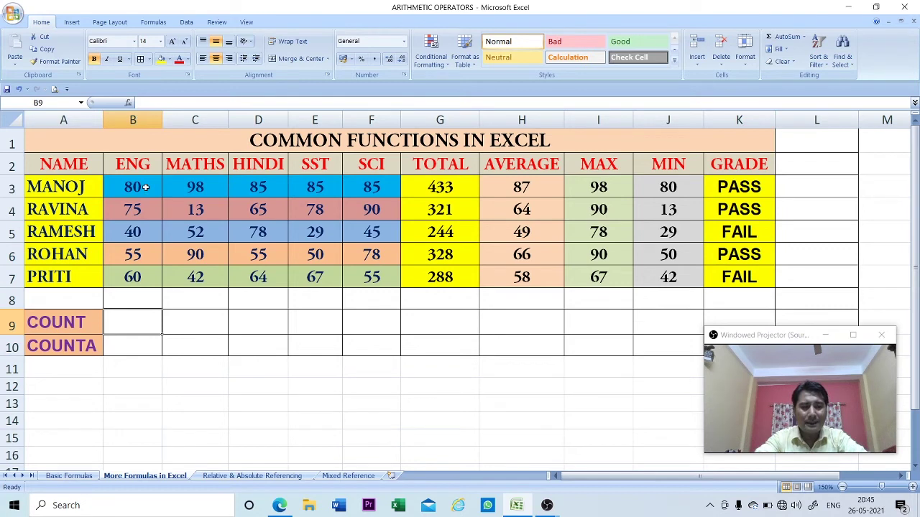
{"action": "left_click", "coordinate": [88, 348]}
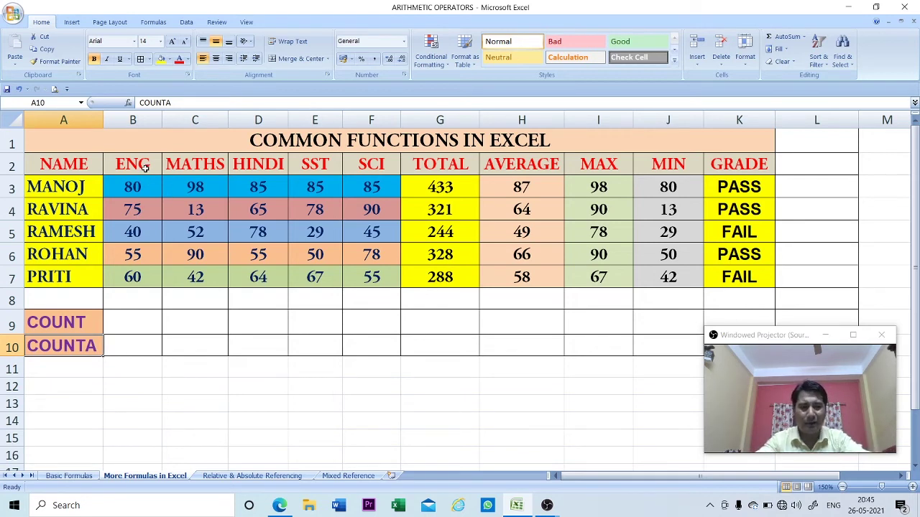
{"action": "left_click", "coordinate": [120, 329]}
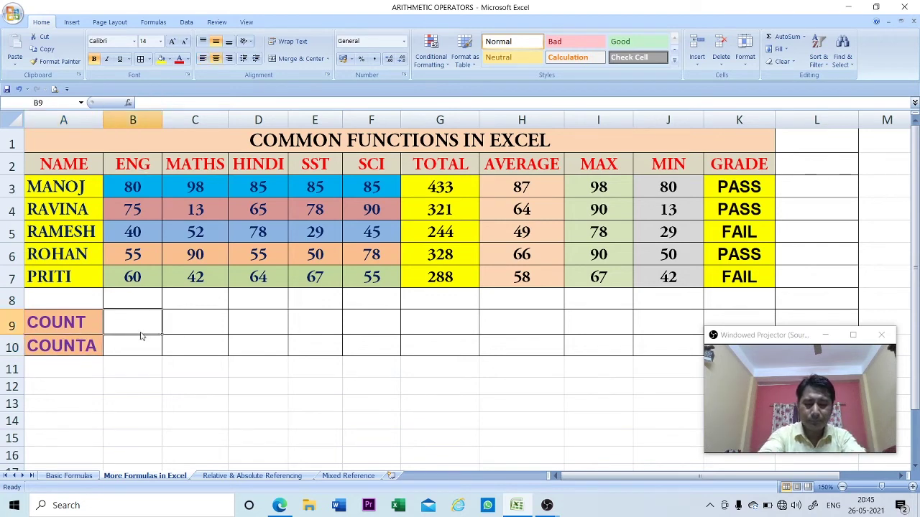
{"action": "type", "text": "=COUNT"}
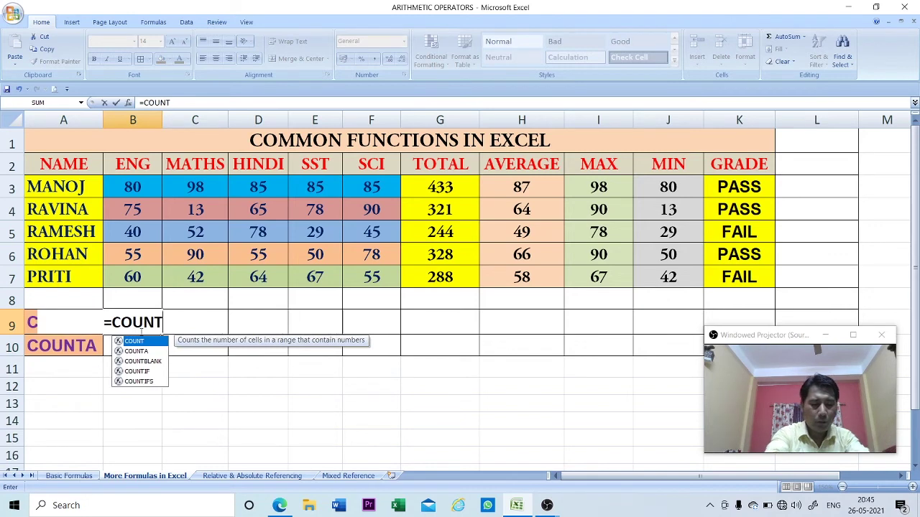
{"action": "type", "text": "("}
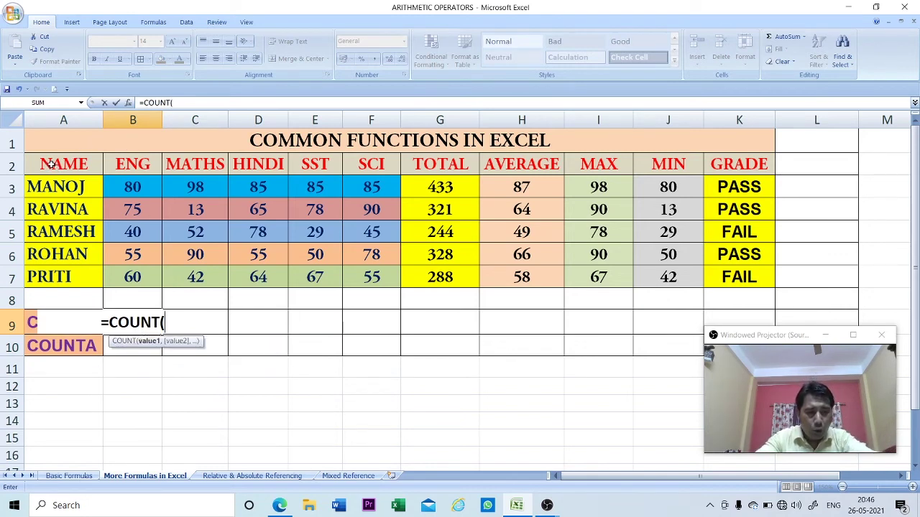
{"action": "left_click_drag", "start_coordinate": [45, 164], "coordinate": [737, 285]}
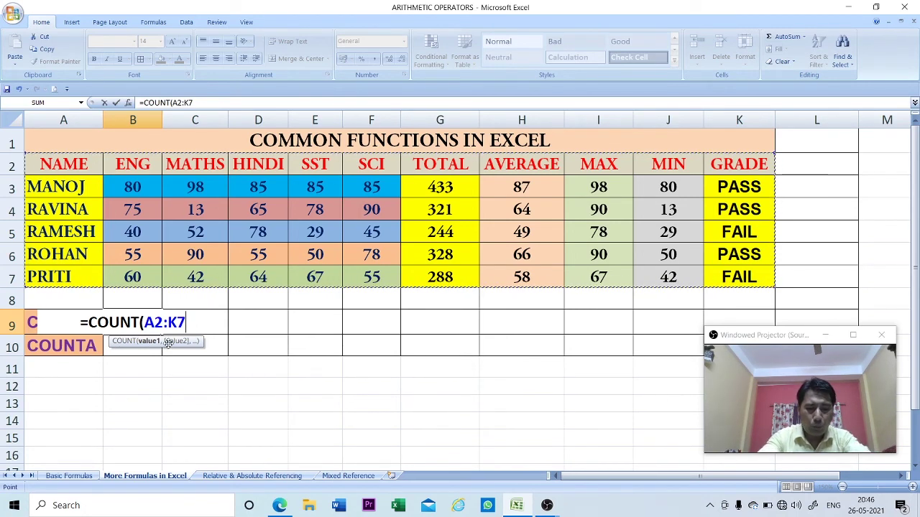
{"action": "type", "text": ")"}
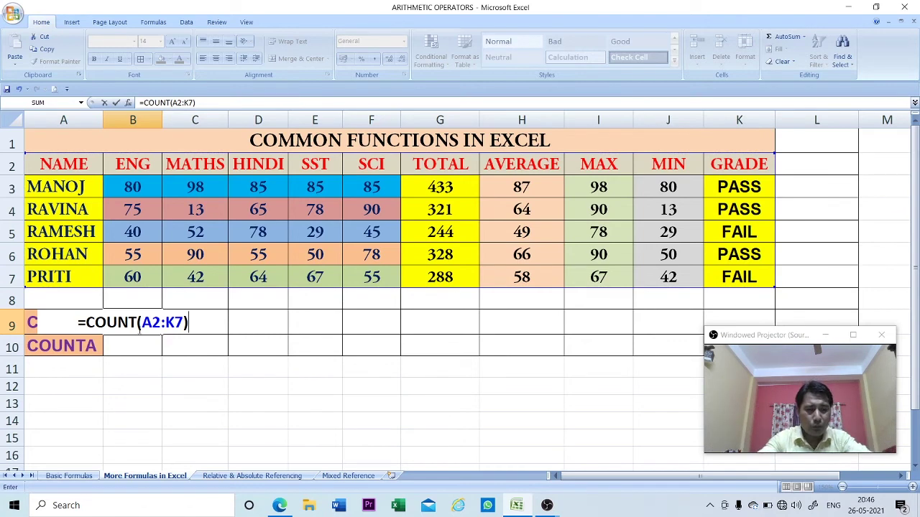
{"action": "key", "text": "Return"}
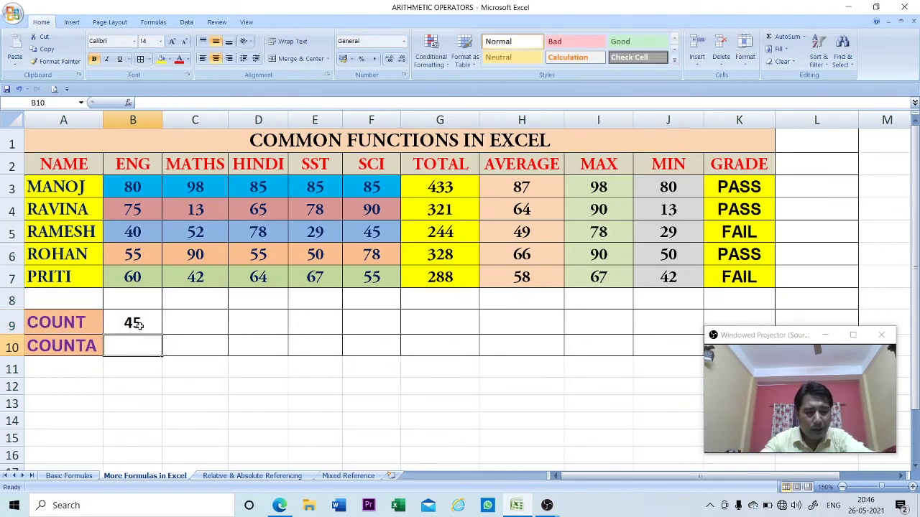
{"action": "left_click", "coordinate": [136, 324]}
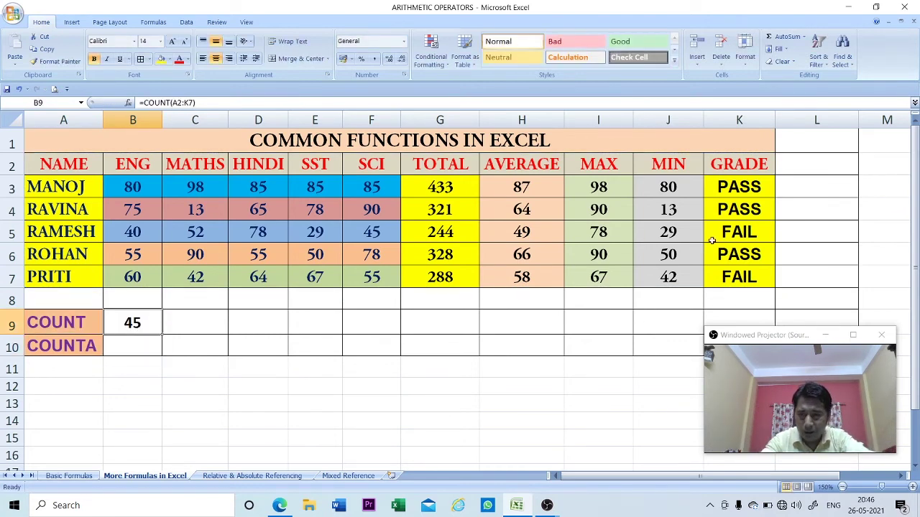
Enter =COUNTA(A2:K7) in B10 to count all non-empty cells of the table
{"action": "left_click", "coordinate": [140, 348]}
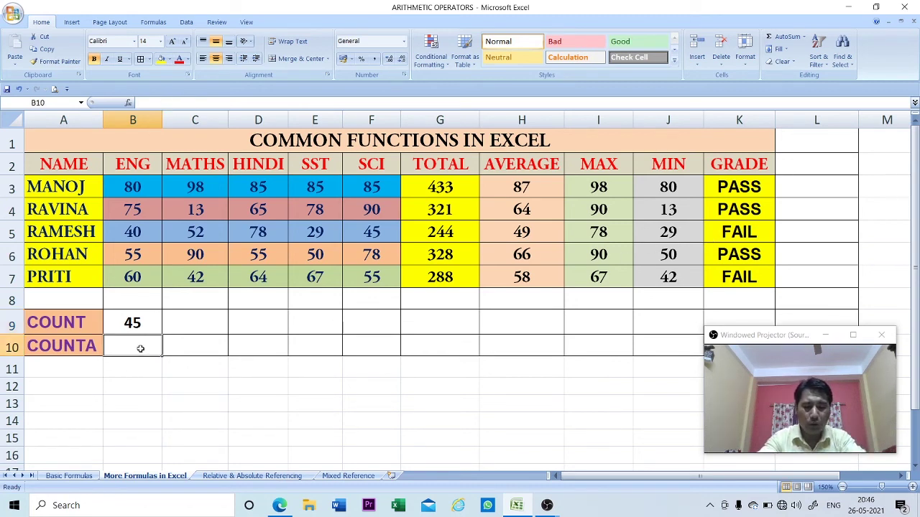
{"action": "type", "text": "=COUNT"}
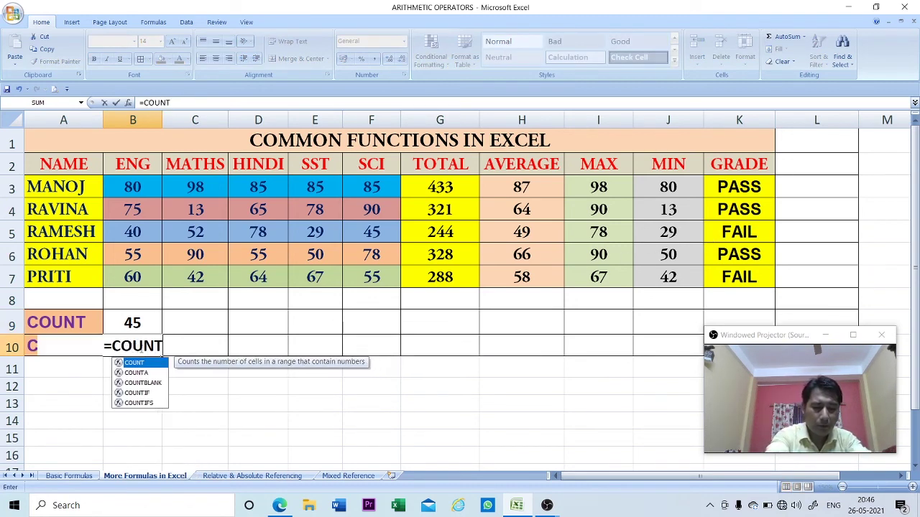
{"action": "type", "text": "A("}
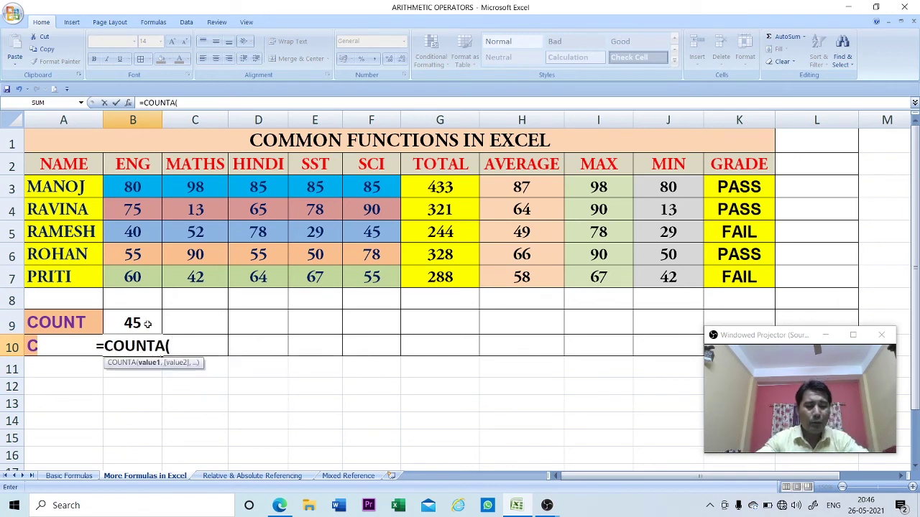
{"action": "left_click", "coordinate": [54, 163]}
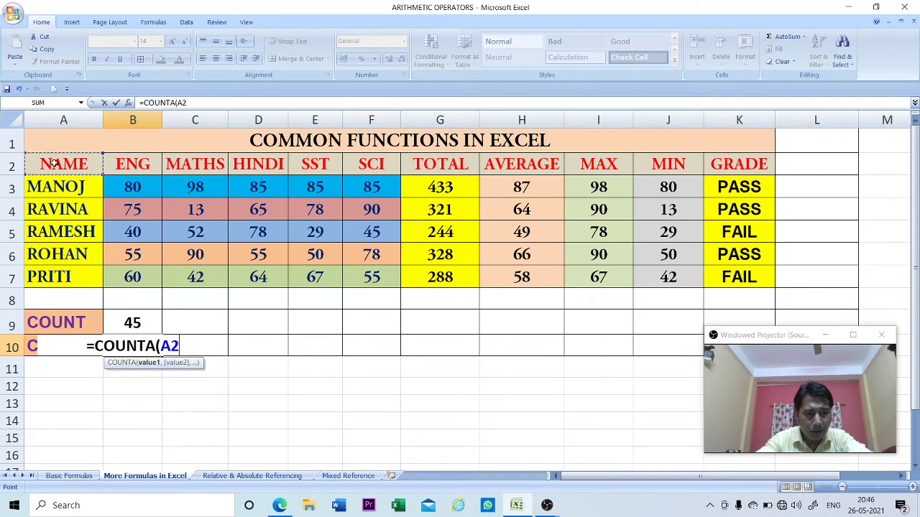
{"action": "left_click_drag", "start_coordinate": [54, 164], "coordinate": [722, 278]}
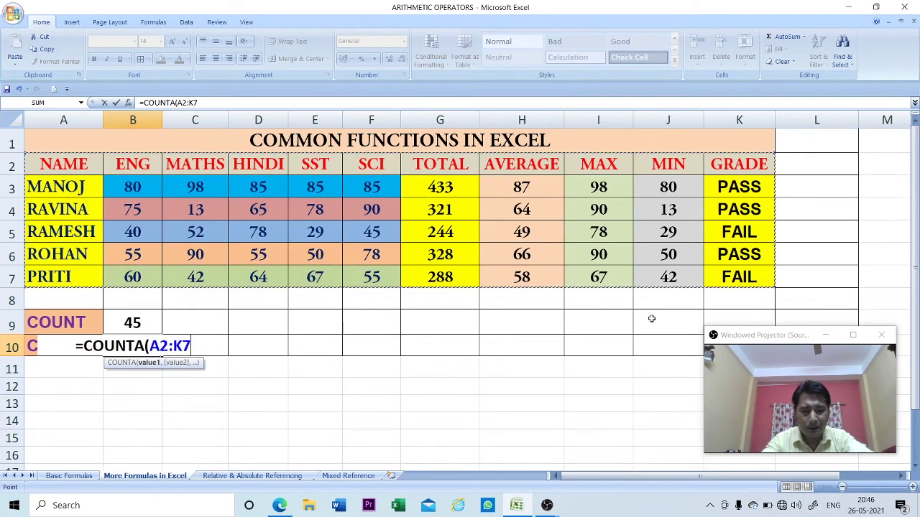
{"action": "type", "text": ")"}
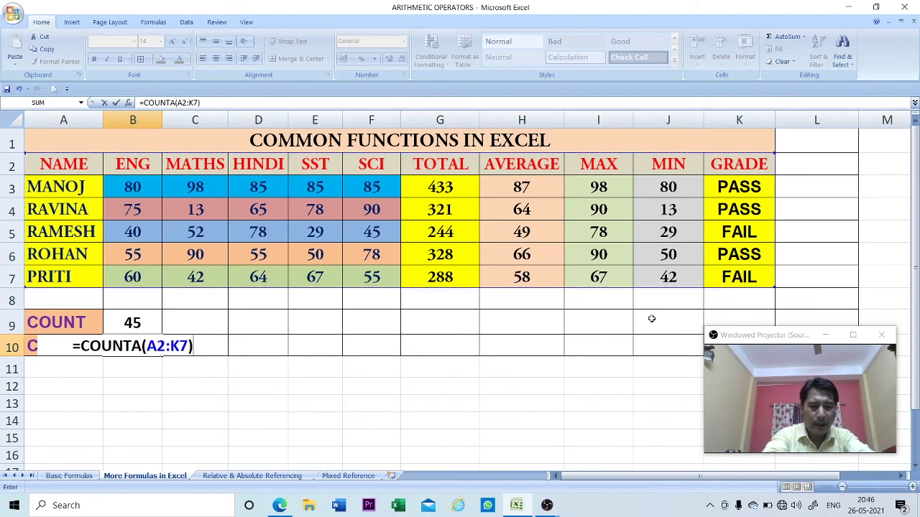
{"action": "key", "text": "Return"}
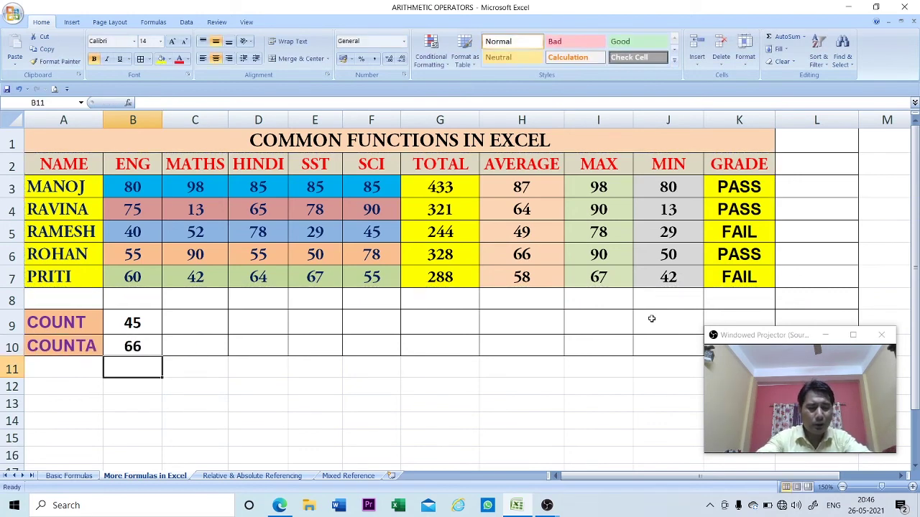
Compare the COUNT formula in B9 and the COUNTA formula in B10 against the text and numeric cells within A2:K7
{"action": "left_click", "coordinate": [145, 329]}
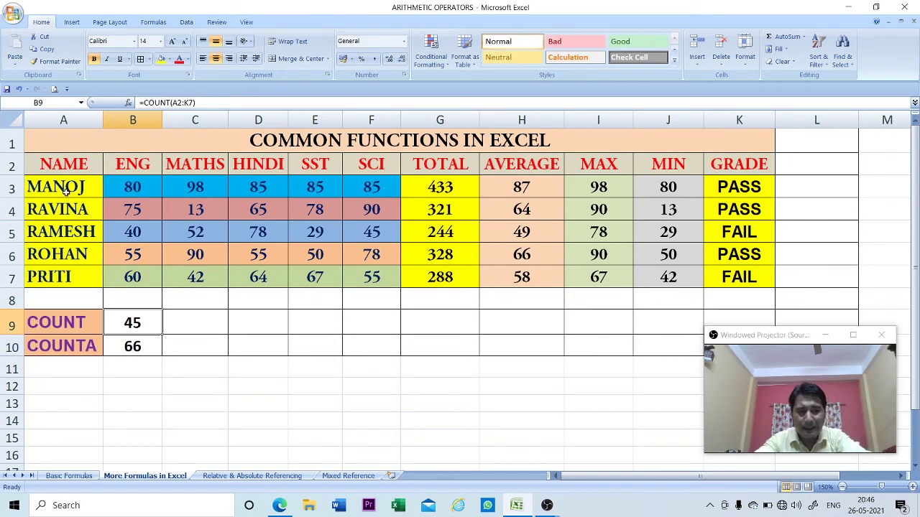
{"action": "left_click", "coordinate": [64, 164]}
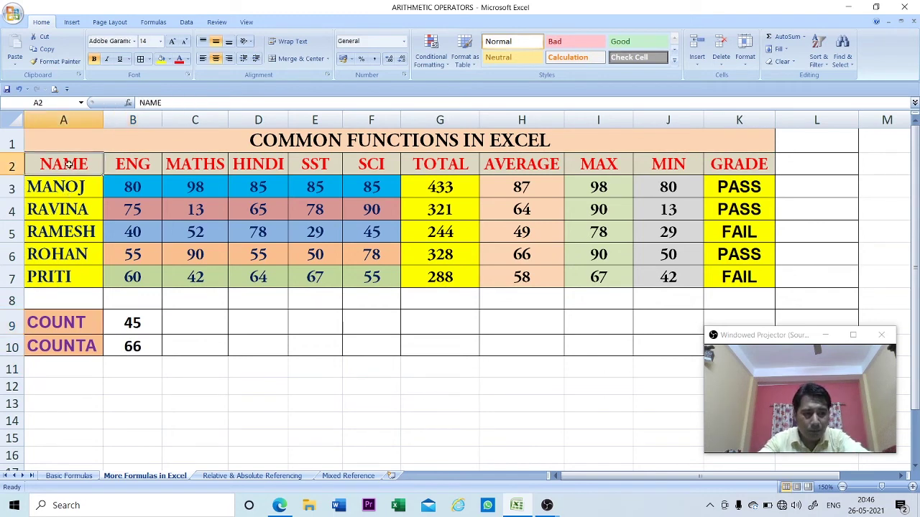
{"action": "left_click", "coordinate": [749, 278]}
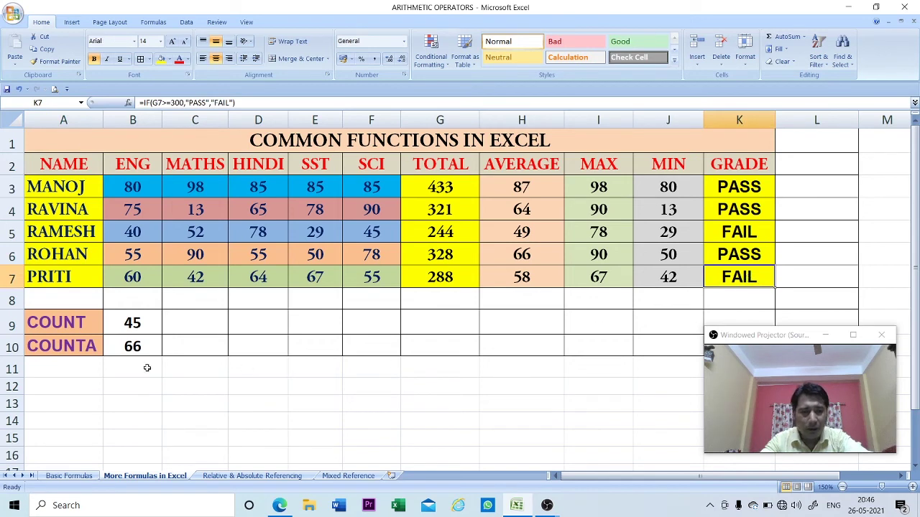
{"action": "left_click", "coordinate": [128, 323]}
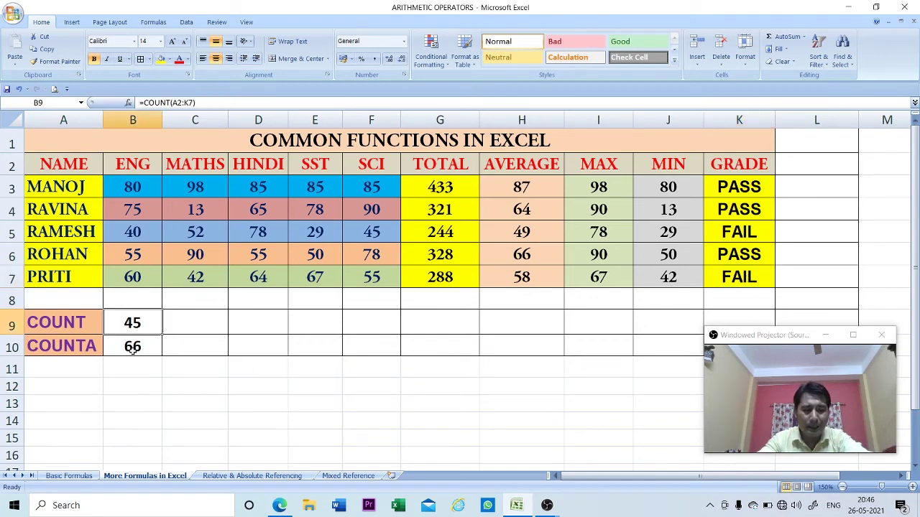
{"action": "left_click", "coordinate": [132, 349]}
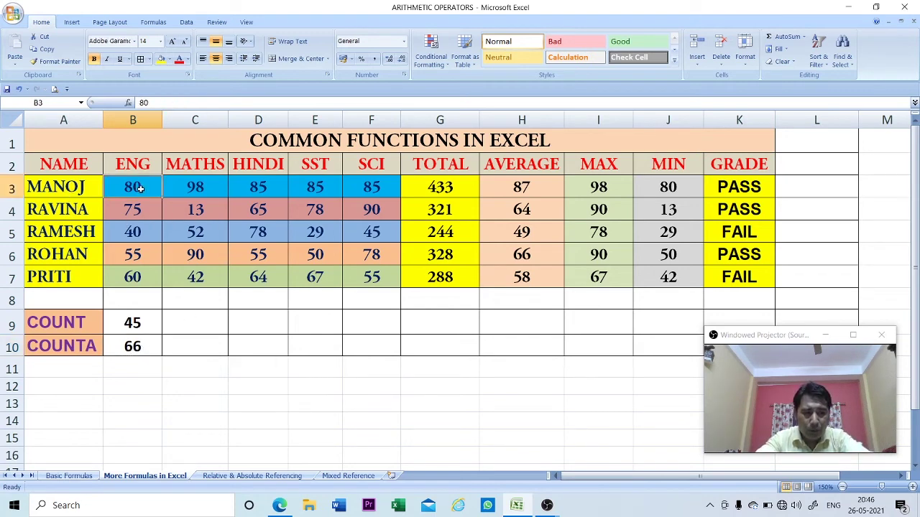
{"action": "left_click_drag", "start_coordinate": [141, 171], "coordinate": [83, 176]}
{"action": "left_click", "coordinate": [80, 184]}
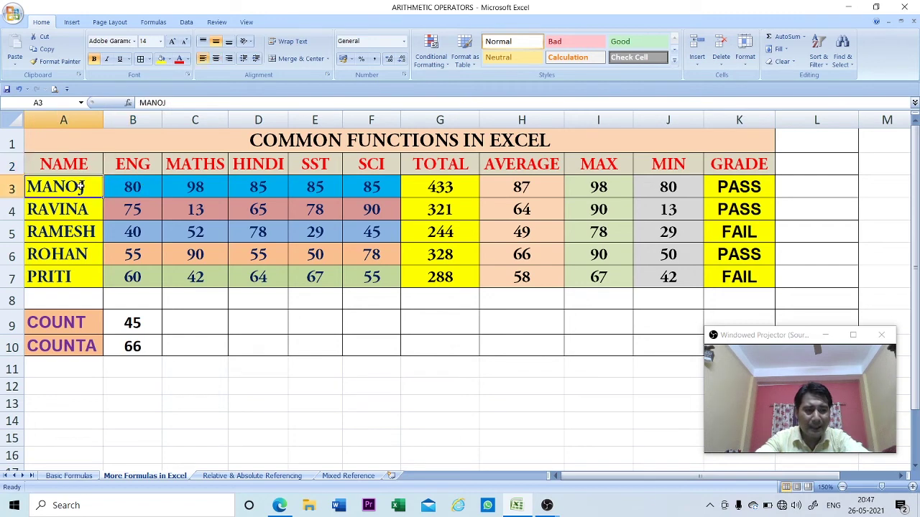
{"action": "left_click", "coordinate": [139, 325]}
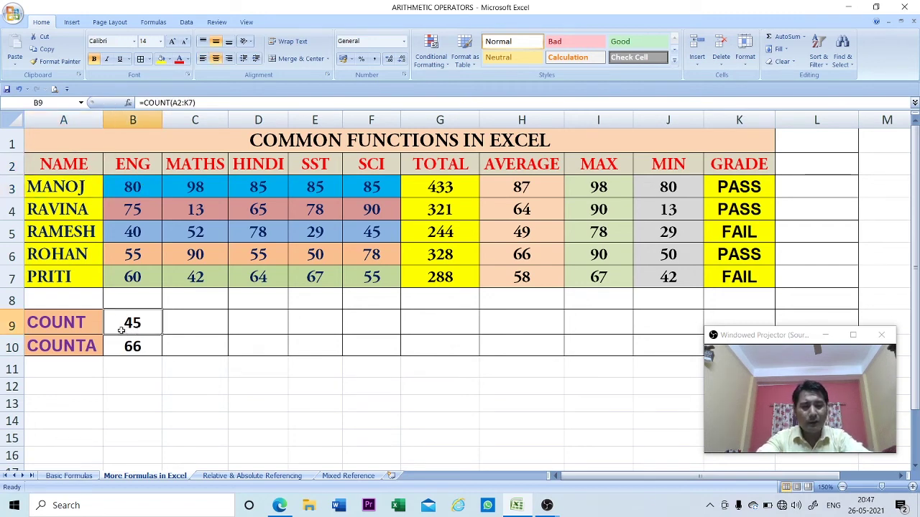
{"action": "left_click", "coordinate": [147, 188]}
{"action": "left_click", "coordinate": [144, 211]}
{"action": "left_click", "coordinate": [146, 239]}
{"action": "left_click", "coordinate": [145, 253]}
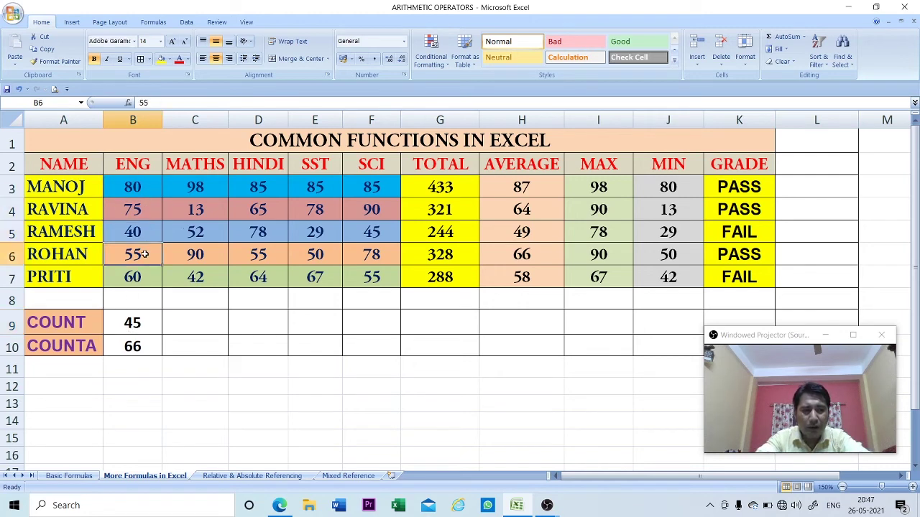
{"action": "left_click", "coordinate": [141, 271]}
{"action": "left_click", "coordinate": [197, 280]}
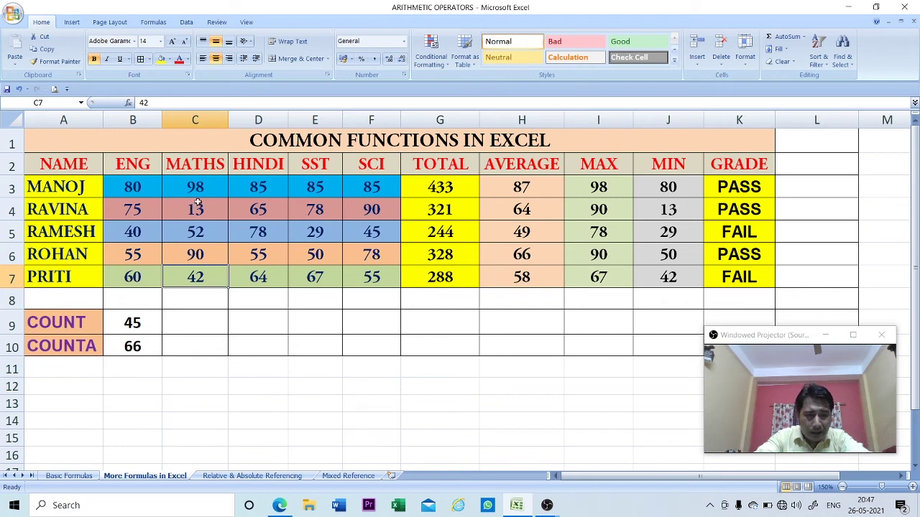
Clear the MATHS marks in C4:C6 and check the COUNT and COUNTA cells B9 and B10
{"action": "left_click_drag", "start_coordinate": [197, 203], "coordinate": [196, 253]}
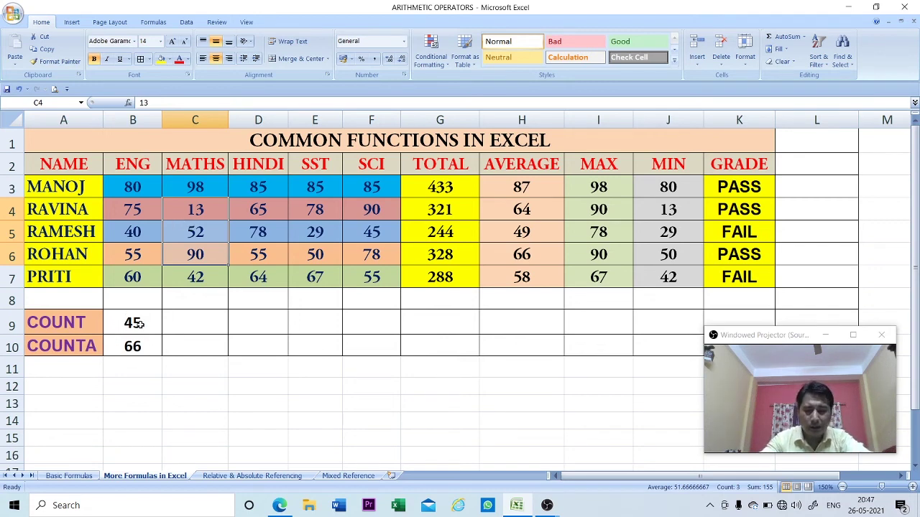
{"action": "key", "text": "Delete"}
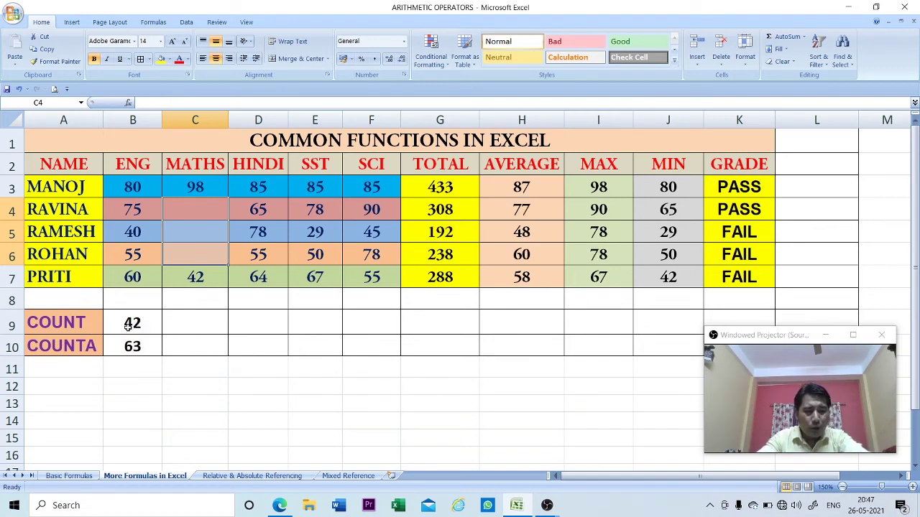
{"action": "left_click", "coordinate": [134, 324]}
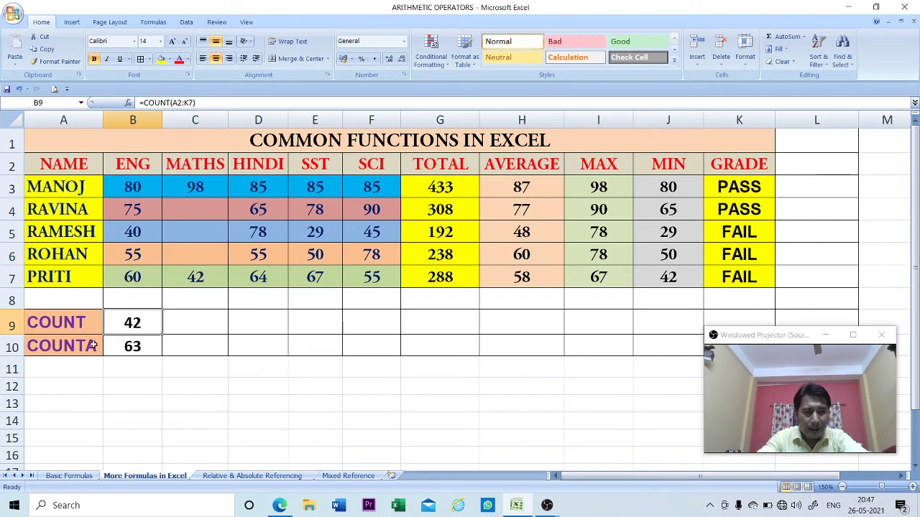
{"action": "left_click", "coordinate": [129, 347]}
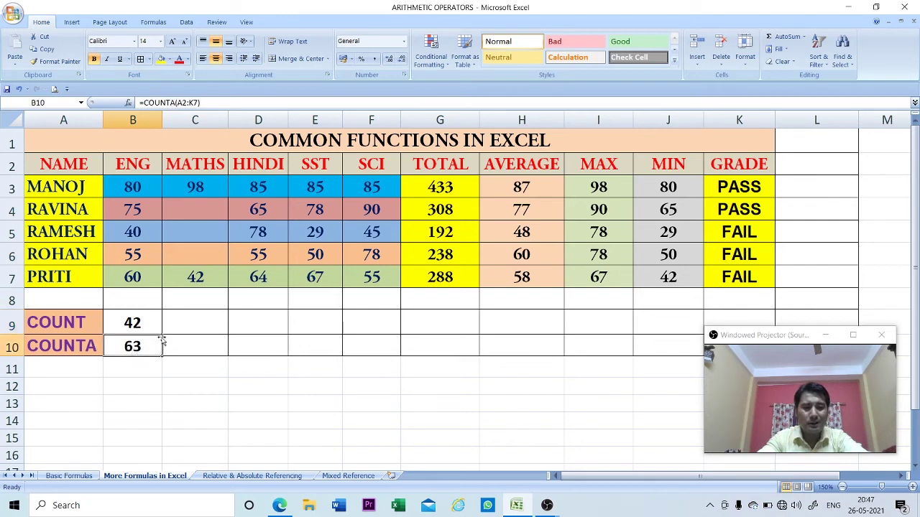
Go through the emptied cells C4, C5 and C6, and undo the clearing of the MATHS marks
{"action": "left_click", "coordinate": [205, 213]}
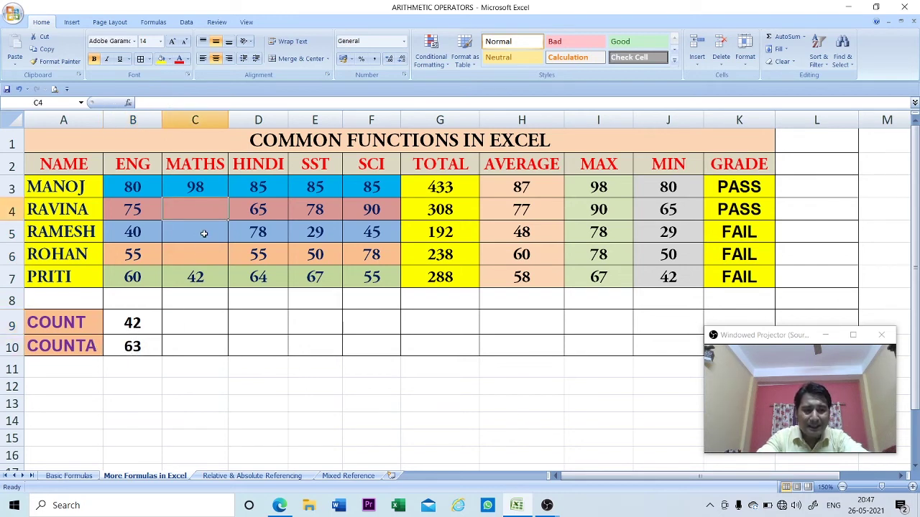
{"action": "left_click", "coordinate": [205, 234]}
{"action": "left_click", "coordinate": [194, 256]}
{"action": "left_click", "coordinate": [198, 215]}
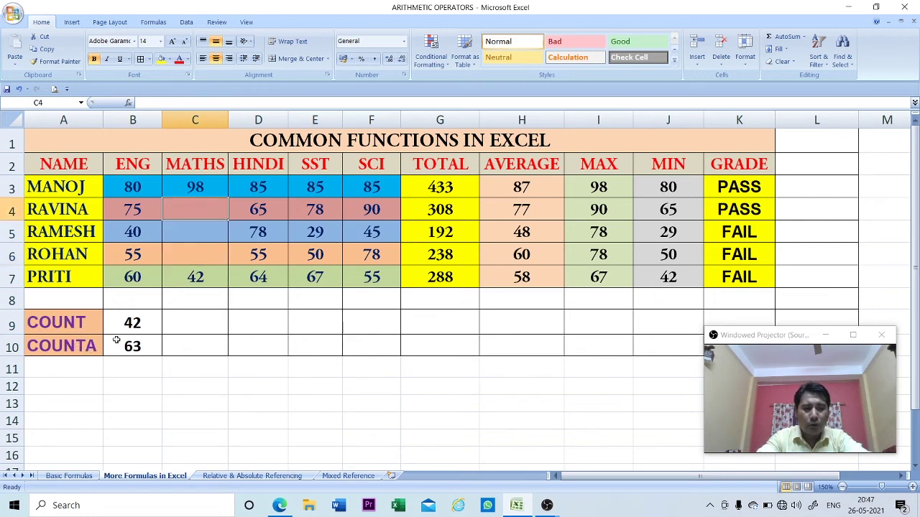
{"action": "left_click", "coordinate": [203, 231]}
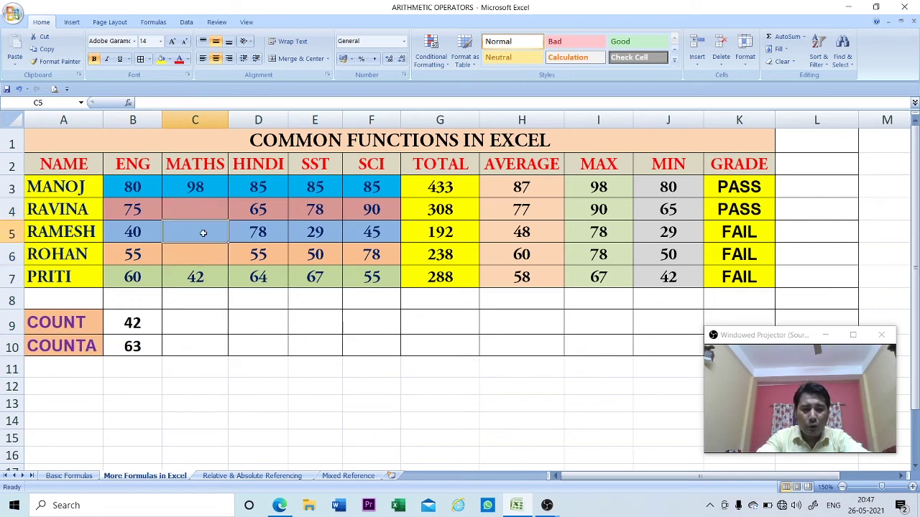
{"action": "left_click", "coordinate": [201, 256]}
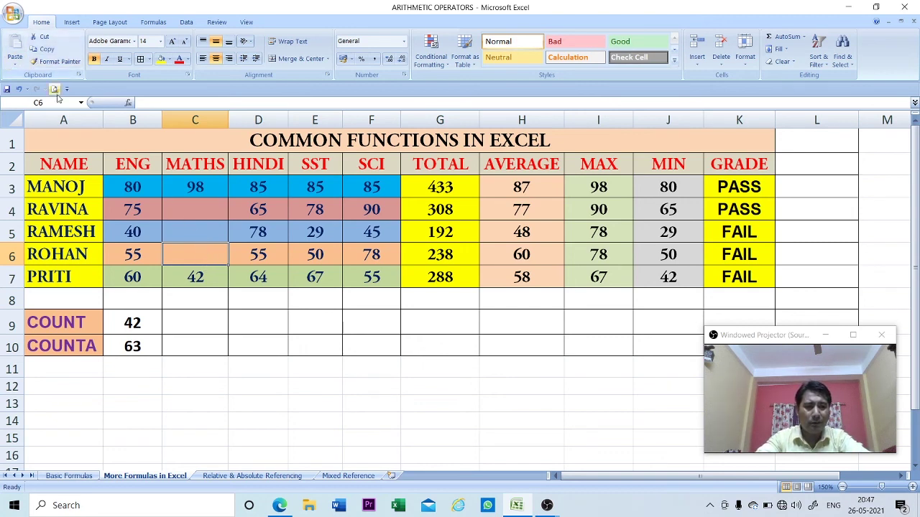
{"action": "left_click", "coordinate": [21, 89]}
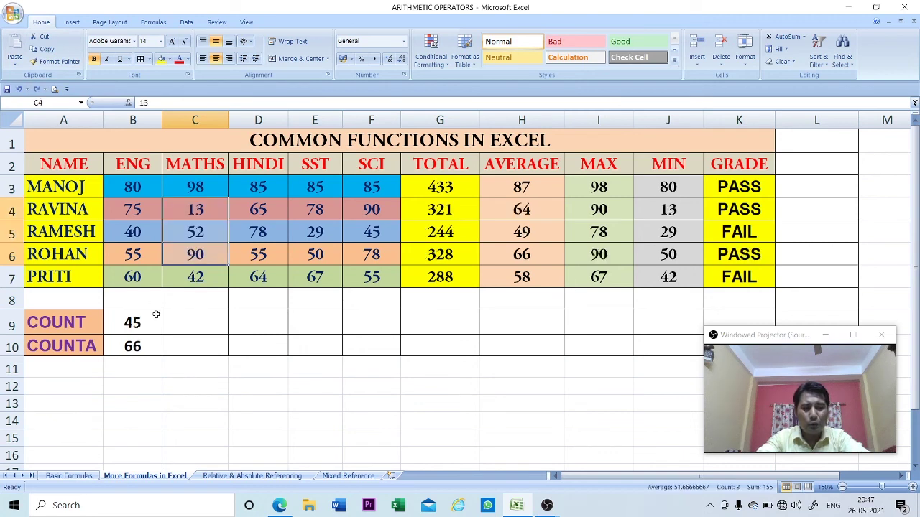
Enter =TODAY() in C12 to show the current date, and autofit the width of column C
{"action": "left_click", "coordinate": [178, 389]}
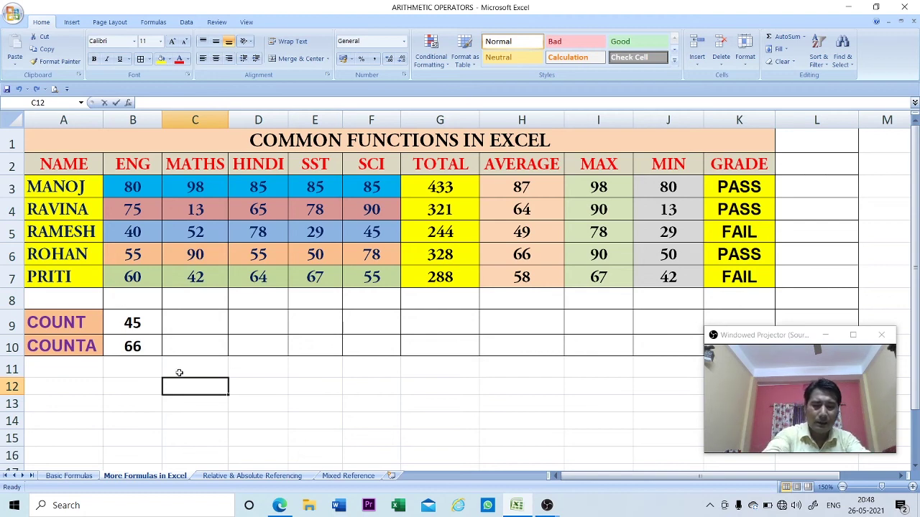
{"action": "type", "text": "="}
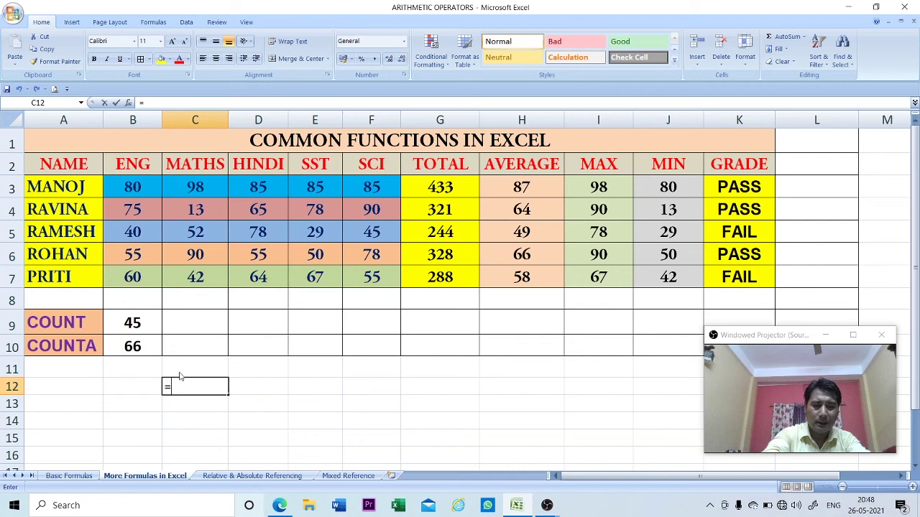
{"action": "type", "text": "TODAY"}
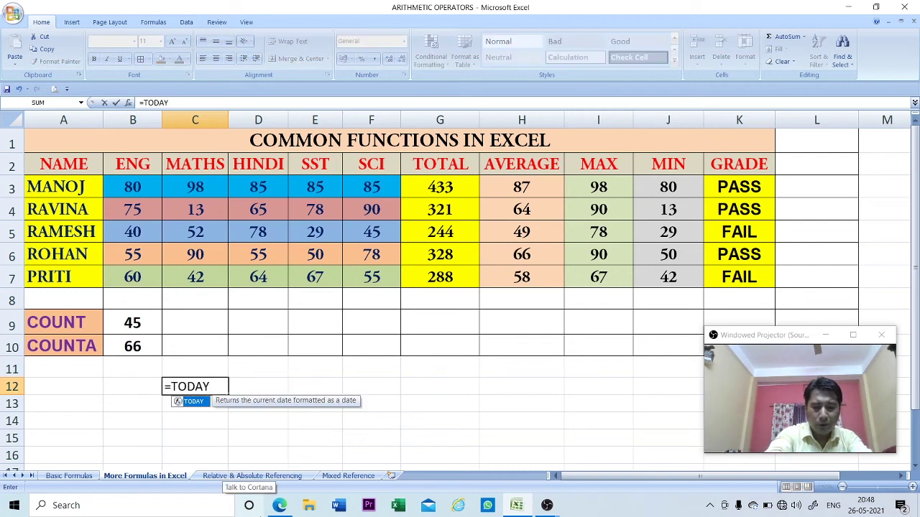
{"action": "type", "text": "("}
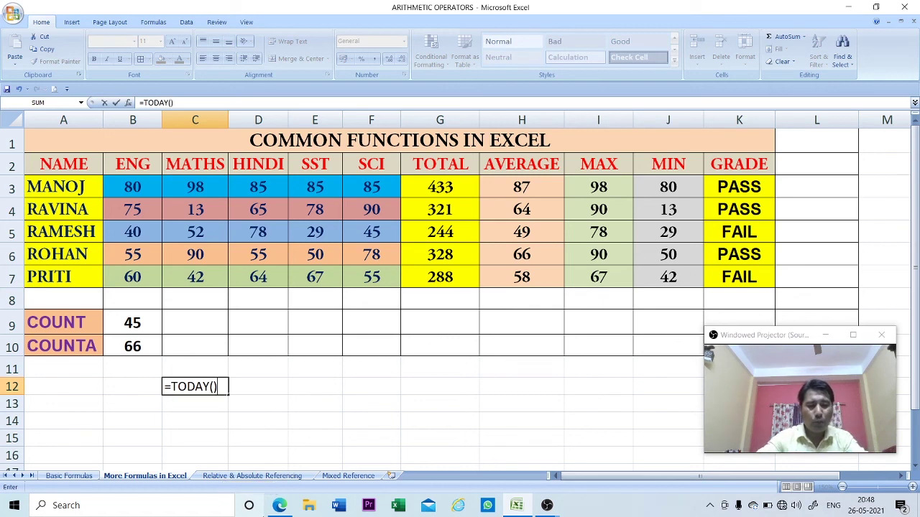
{"action": "left_click", "coordinate": [213, 387]}
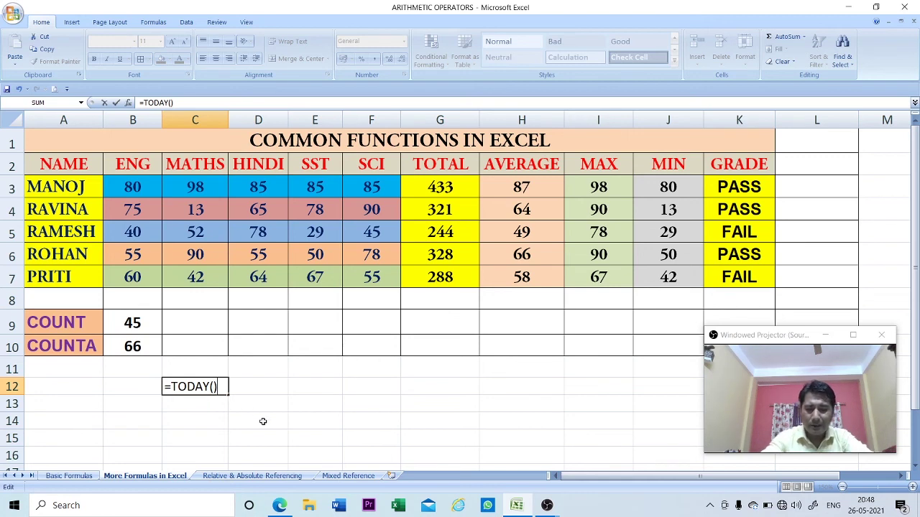
{"action": "key", "text": "Return"}
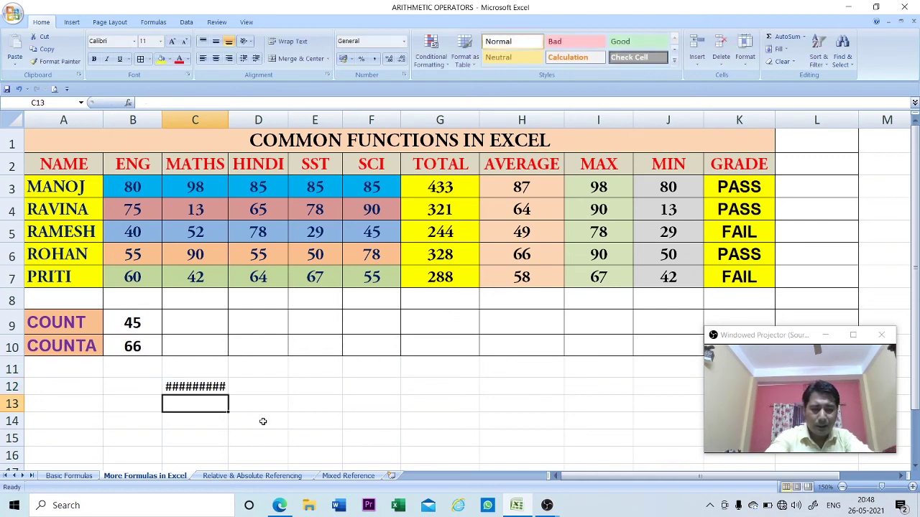
{"action": "double_click", "coordinate": [230, 120]}
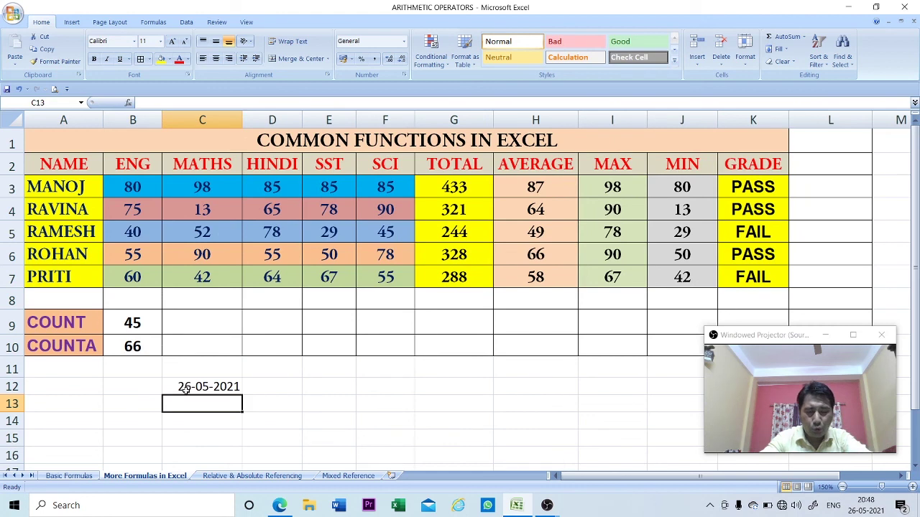
Review the TODAY formula in C12 and the IF formula in K3
{"action": "double_click", "coordinate": [226, 388]}
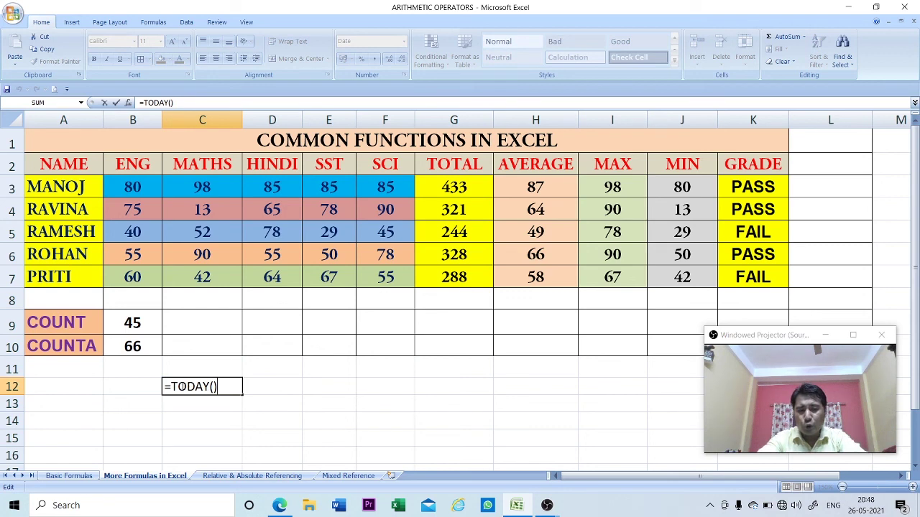
{"action": "key", "text": "Return"}
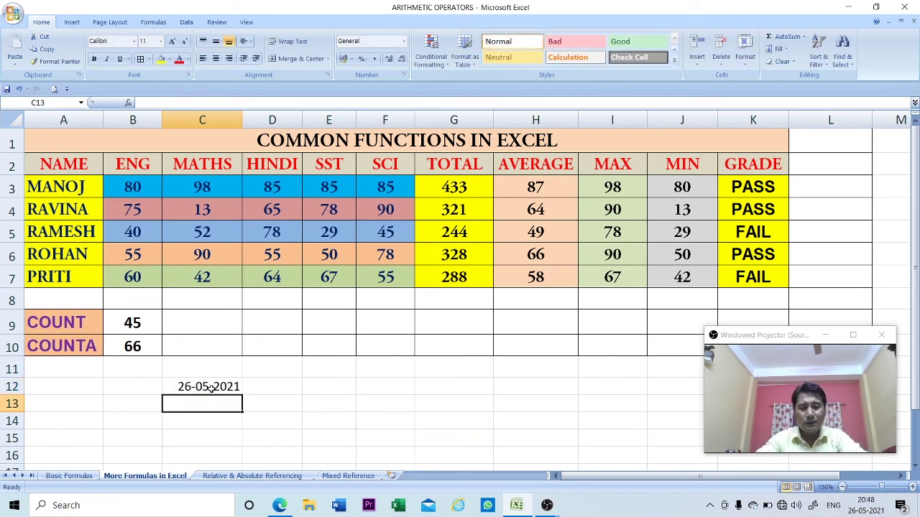
{"action": "left_click", "coordinate": [211, 386]}
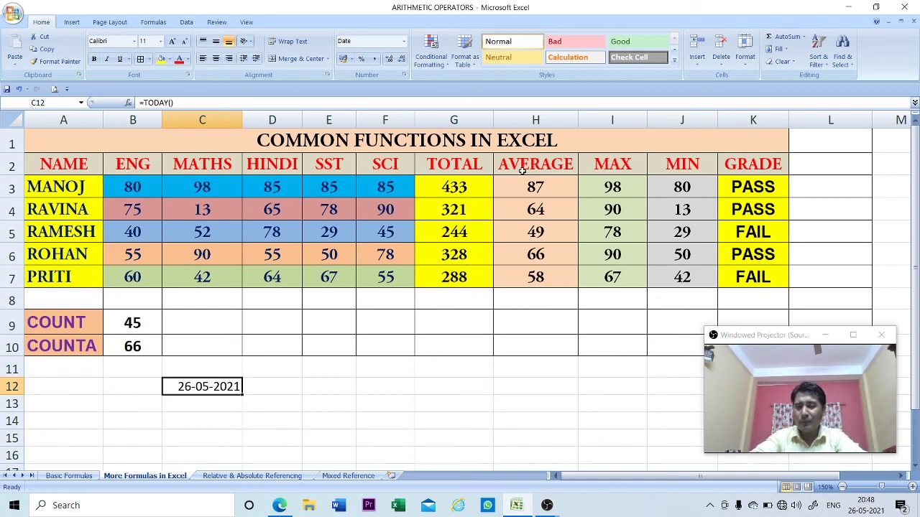
{"action": "double_click", "coordinate": [737, 189]}
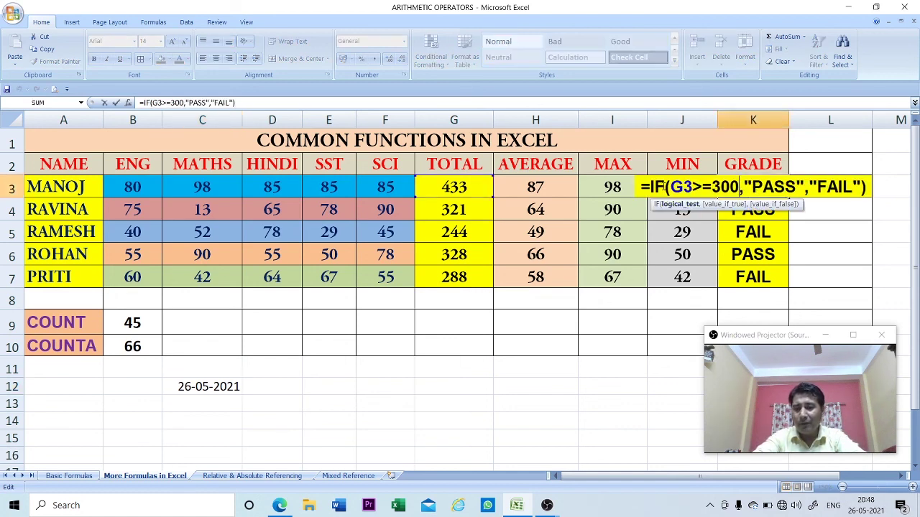
{"action": "left_click", "coordinate": [604, 327]}
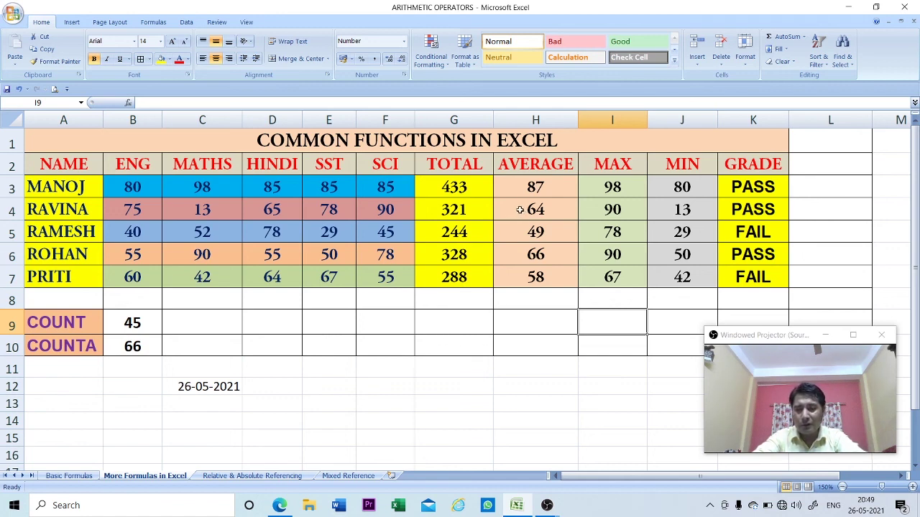
{"action": "key", "text": "ctrl+c"}
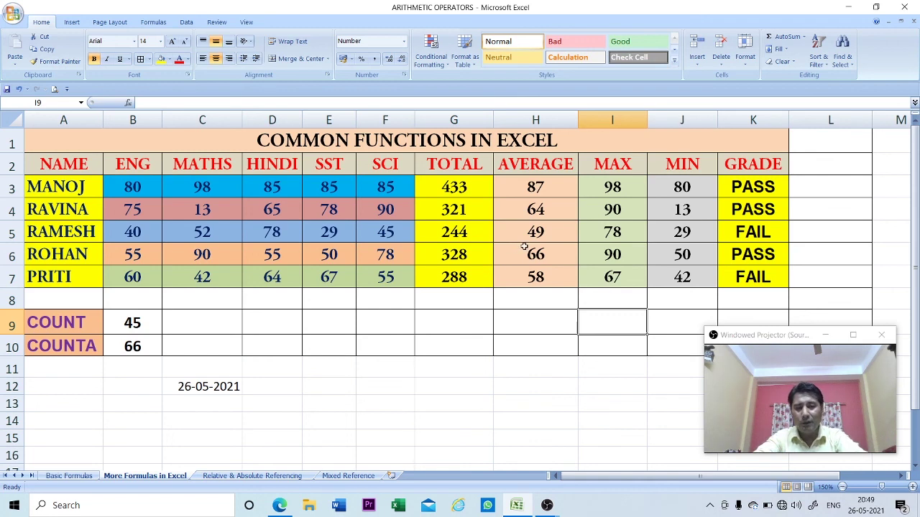